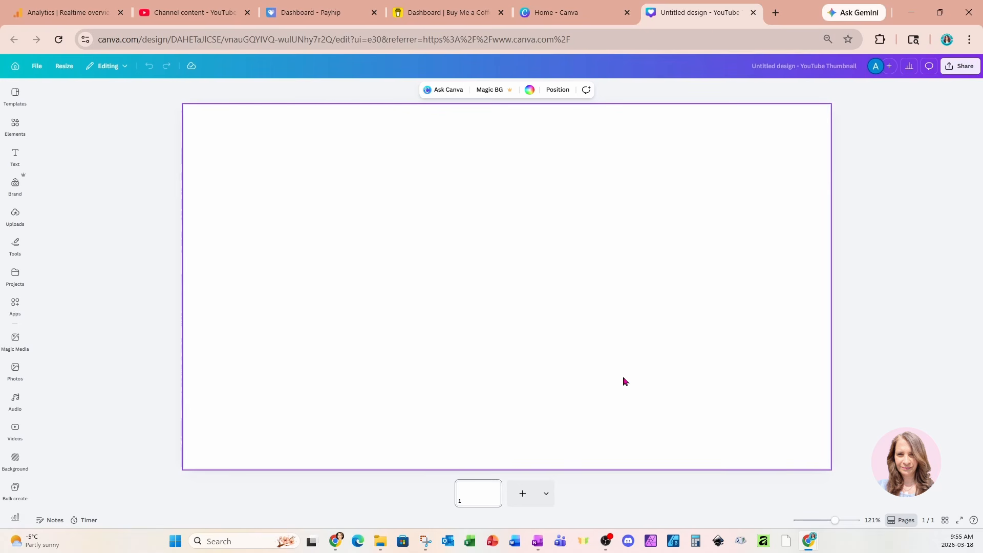
Add a circle from the basic shapes and place it in the upper-left area of the page
left_click(21, 128)
left_click(59, 276)
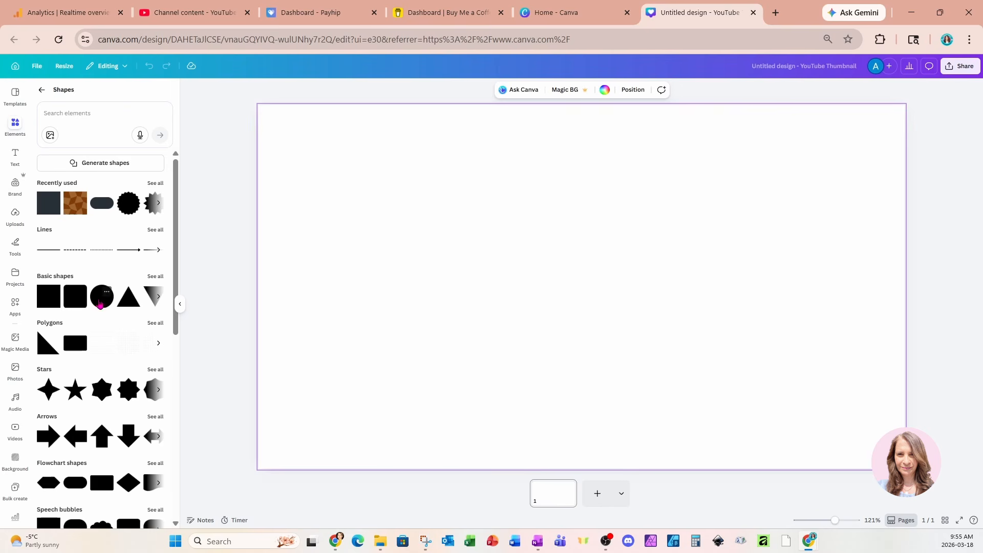
left_click(102, 296)
left_click_drag(572, 295, 346, 206)
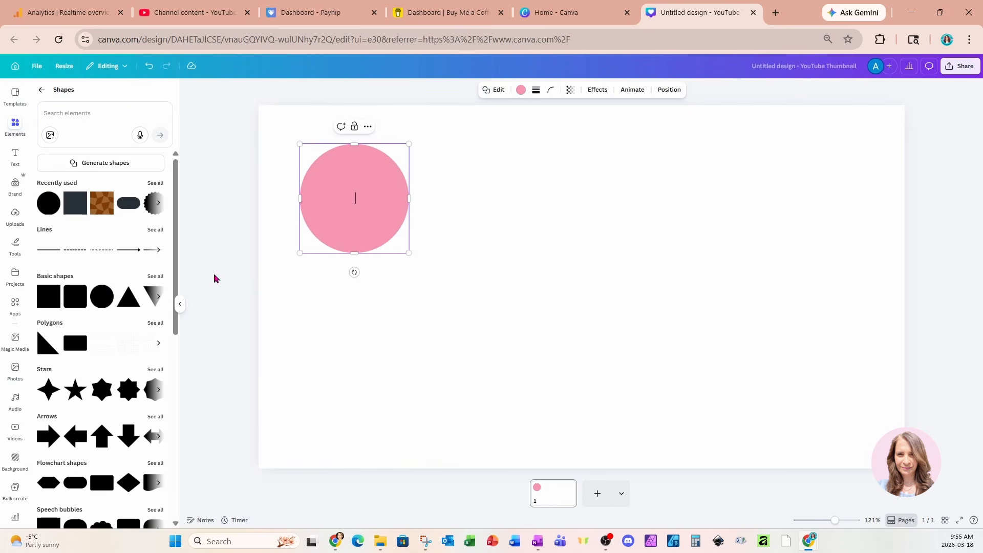
Add a triangle beside the circle and insert an eight-pointed star shape
left_click(132, 310)
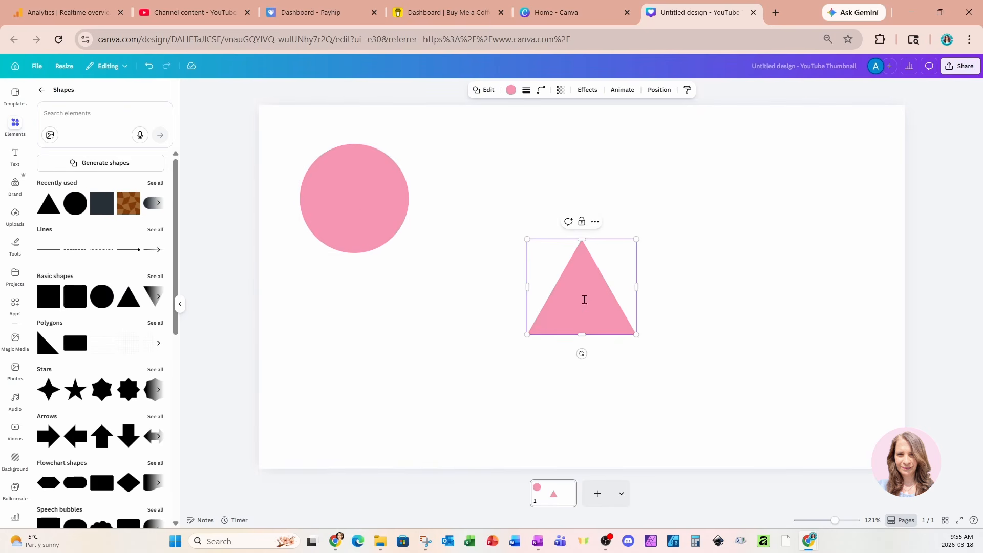
left_click_drag(609, 319, 515, 229)
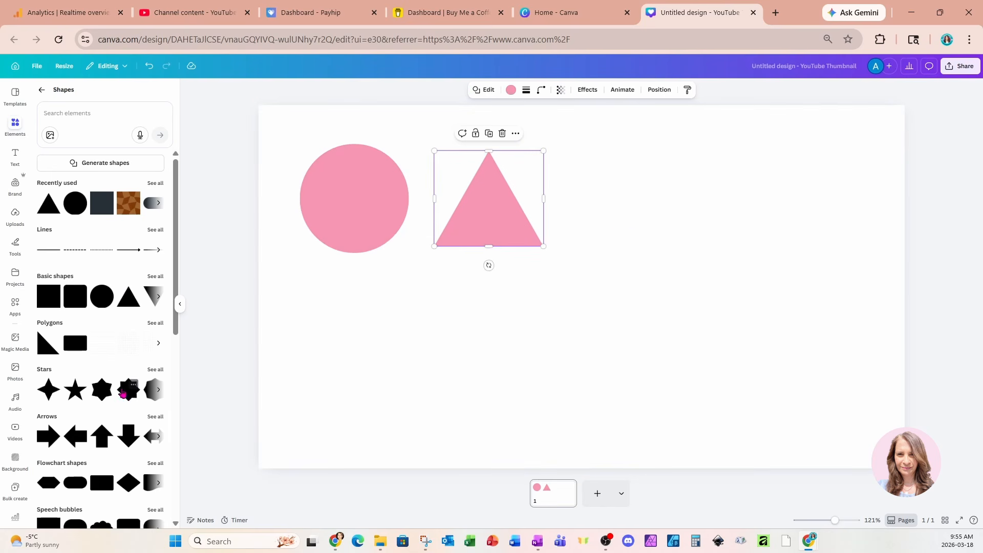
left_click(128, 390)
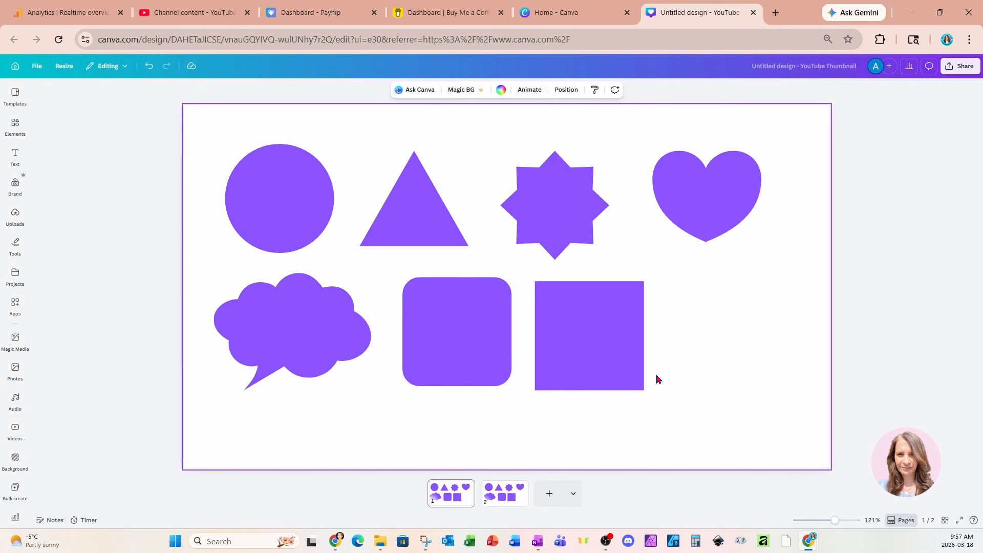
Apply a Drop effect to the circle with direction -65, offset 46, blur 24 and transparency 90
left_click(283, 211)
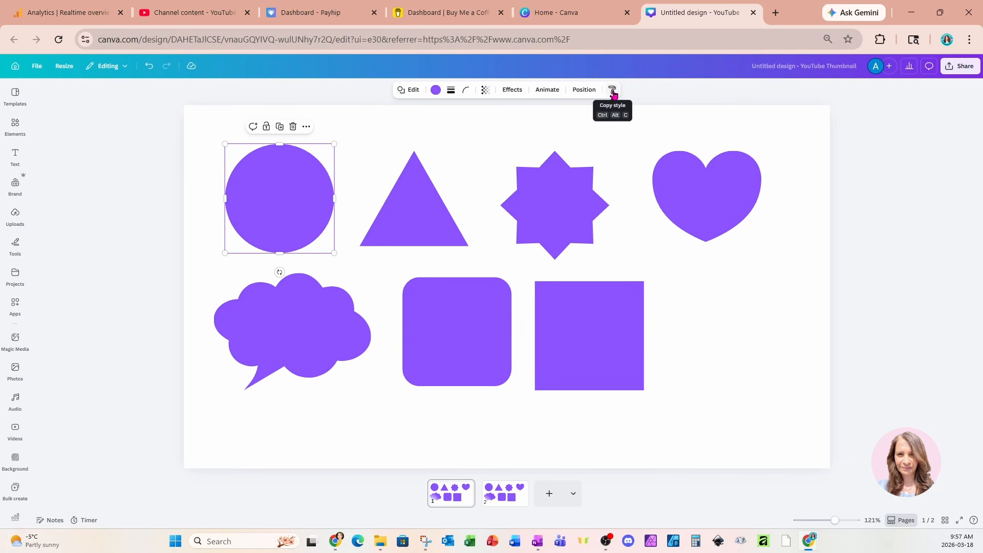
left_click(513, 91)
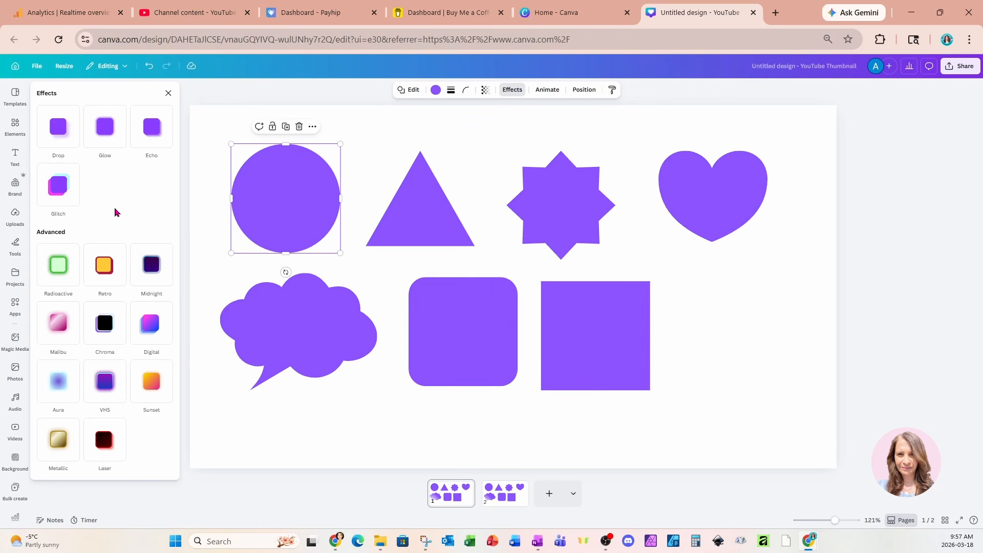
left_click(59, 129)
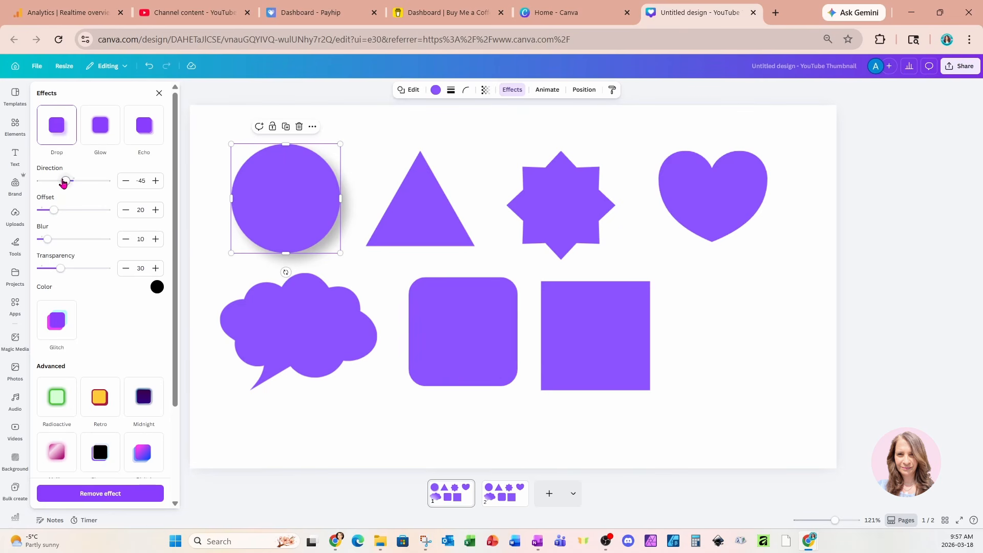
left_click_drag(66, 181, 100, 272)
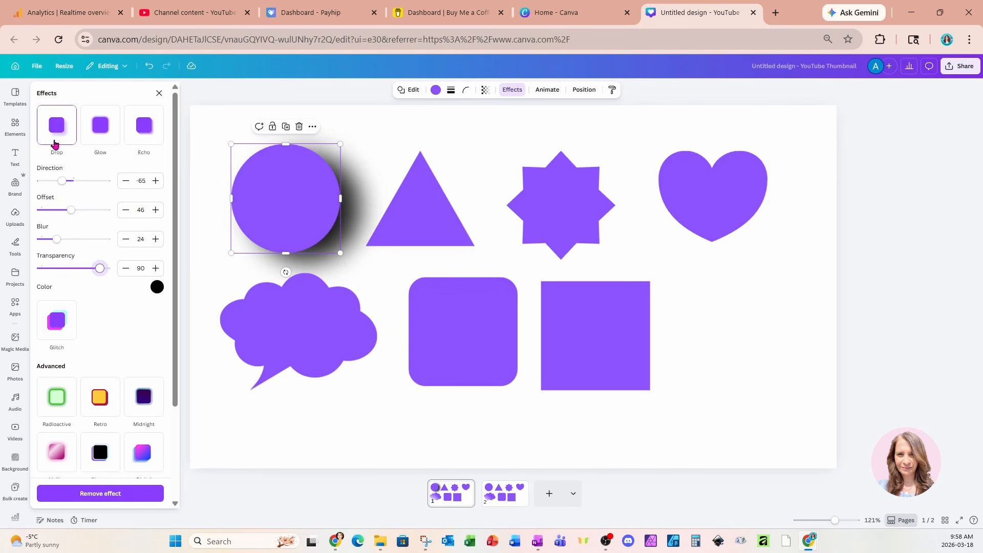
Apply a Glow effect to the triangle with intensity 90
left_click(416, 221)
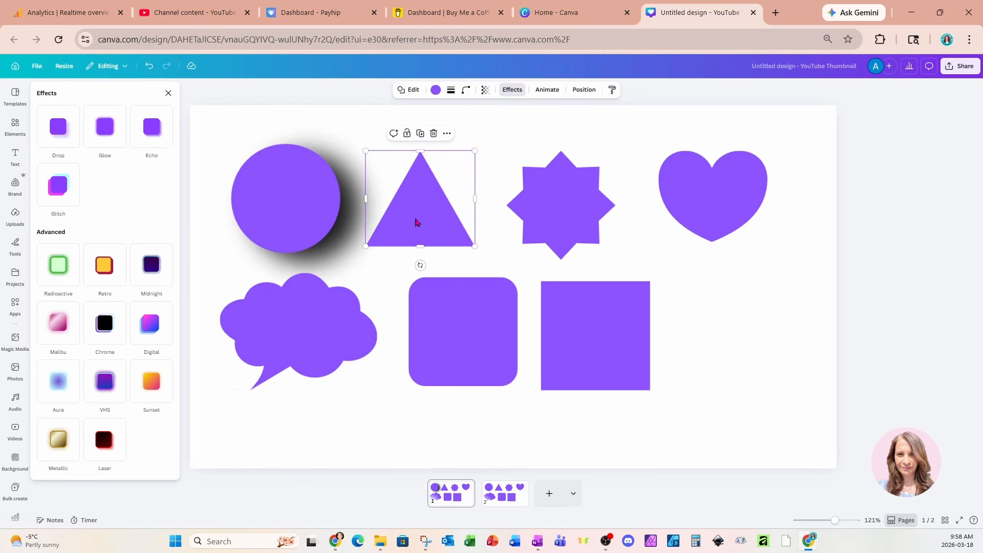
left_click(104, 127)
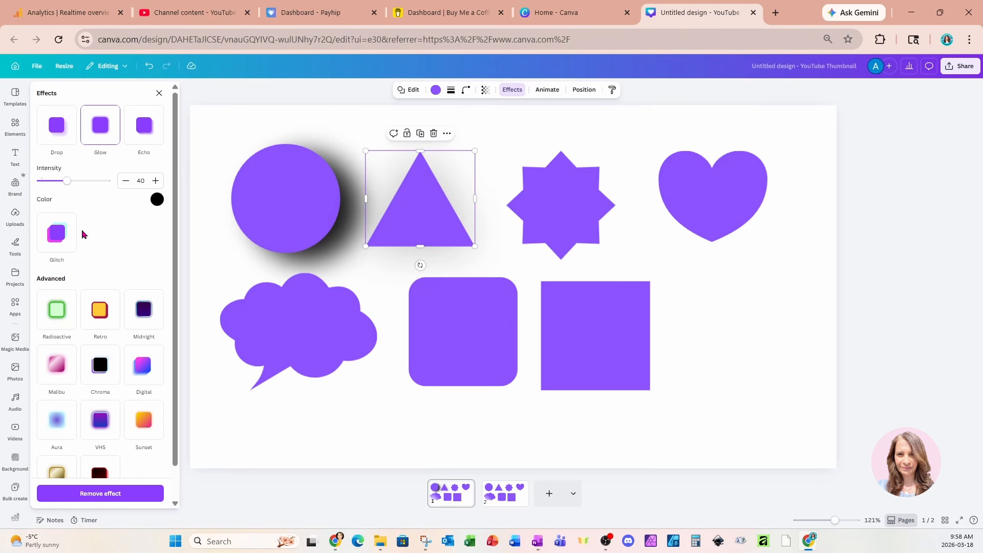
left_click_drag(67, 181, 102, 194)
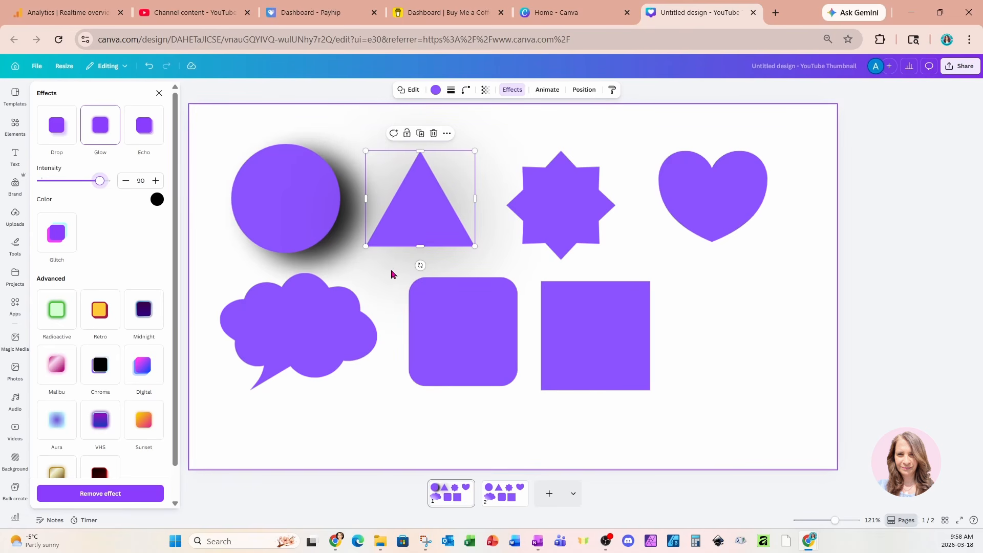
Try a light orange colour for the triangle's glow with the intensity raised to 100
left_click(158, 200)
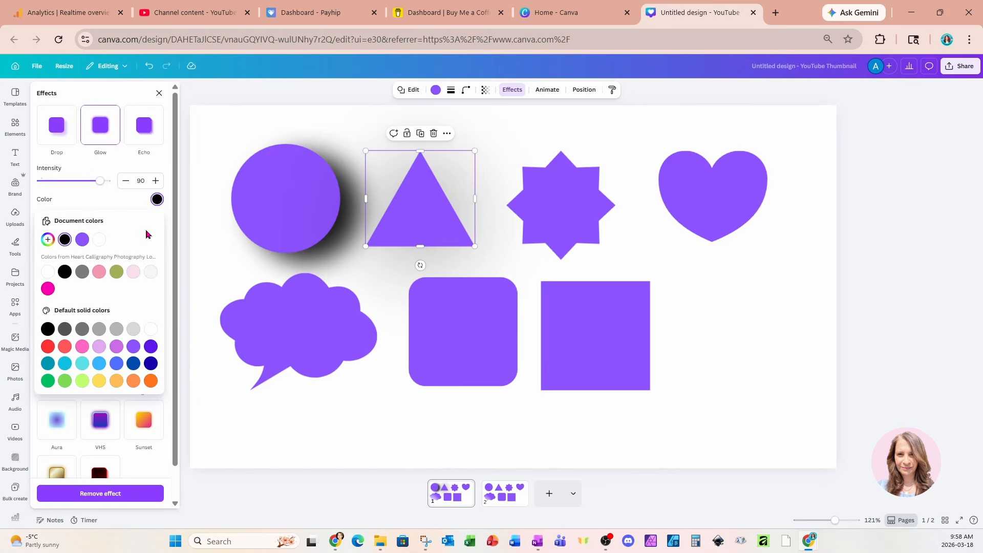
left_click(116, 381)
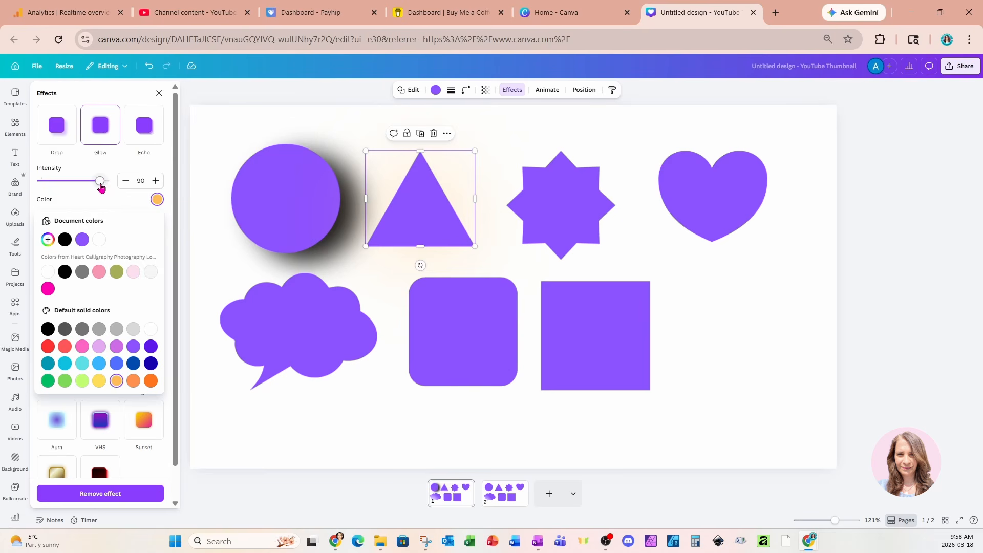
left_click_drag(101, 187, 114, 188)
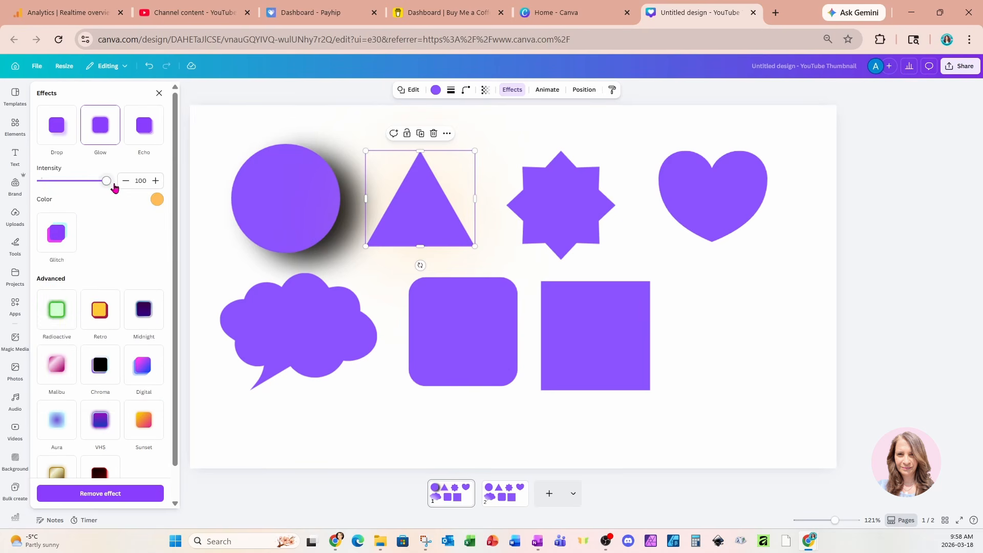
Set the triangle's glow intensity to 95 and its glow colour to black
double_click(408, 209)
left_click_drag(109, 187, 105, 187)
left_click(156, 199)
left_click(156, 199)
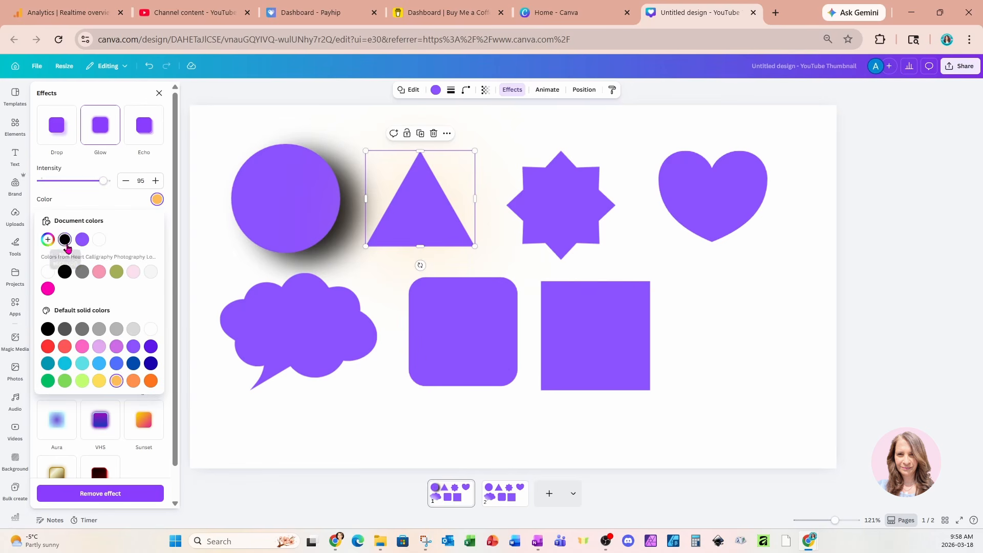
left_click(65, 240)
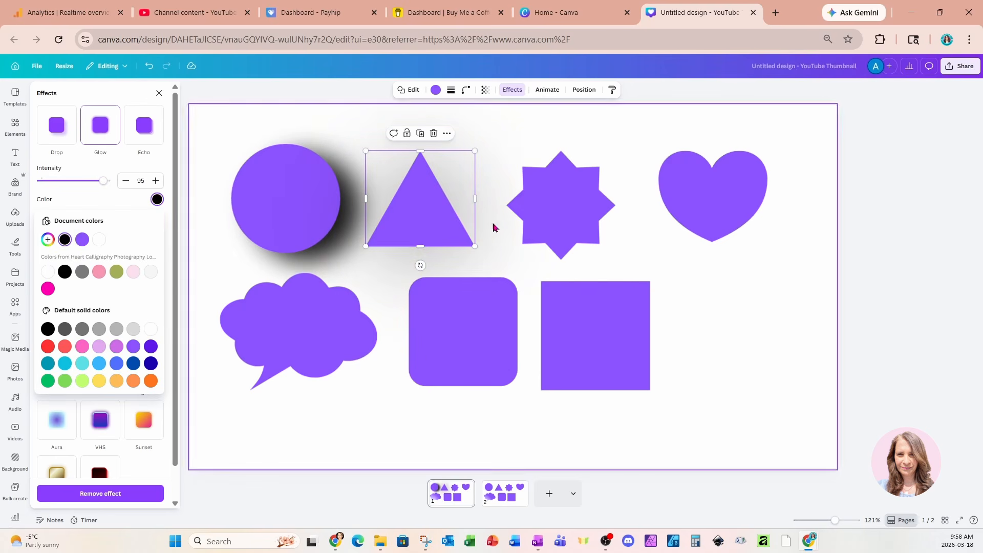
Apply an Echo effect to the eight-pointed star and set the echo colour to light green
left_click(542, 210)
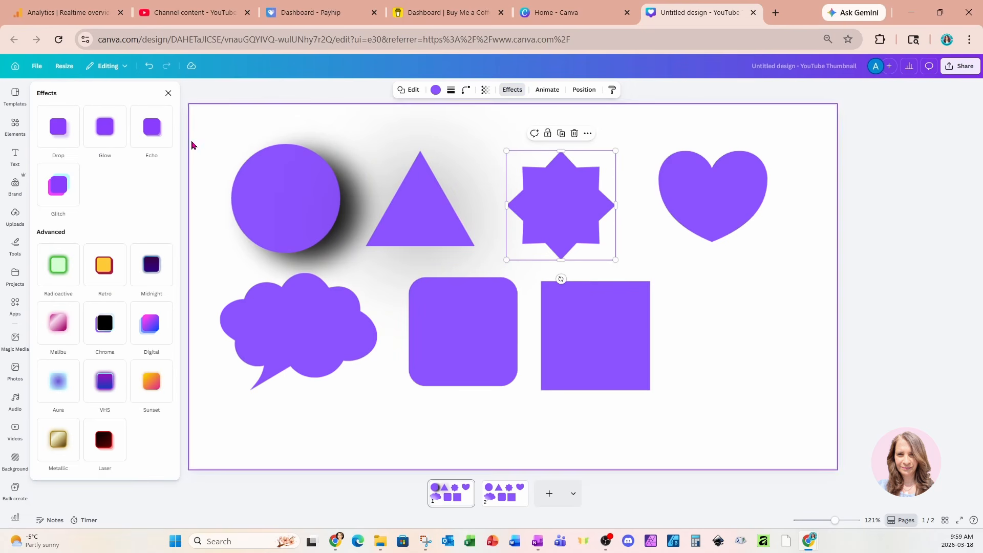
left_click(157, 136)
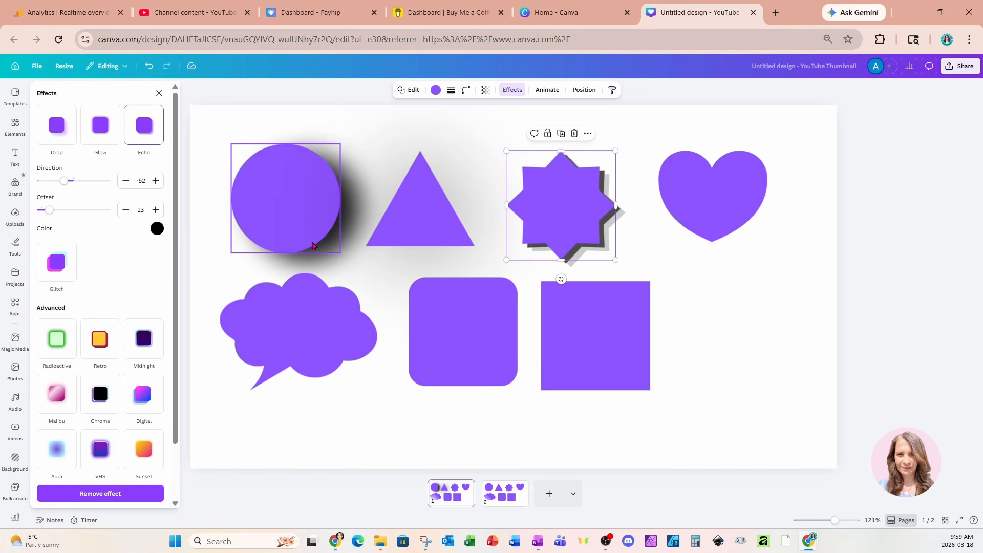
left_click(158, 230)
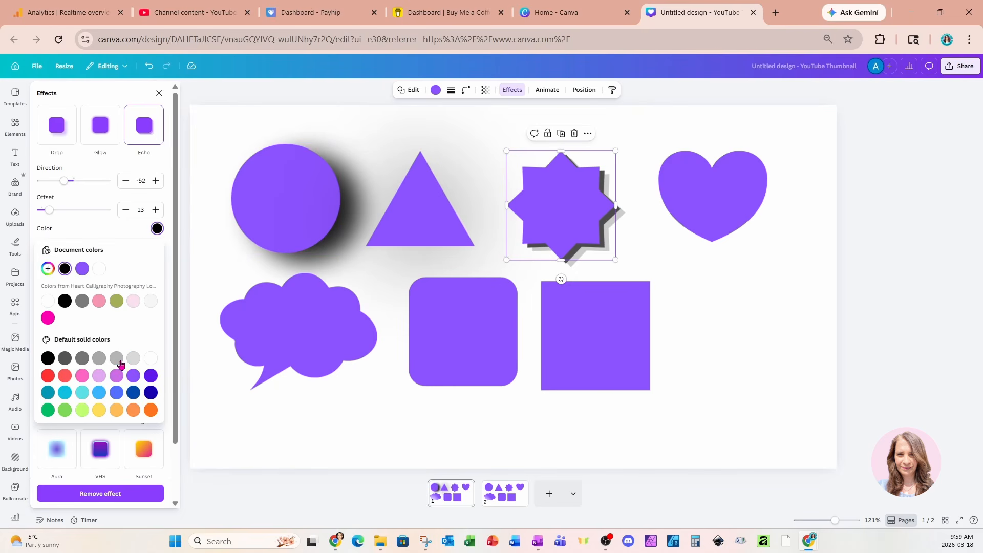
left_click(65, 409)
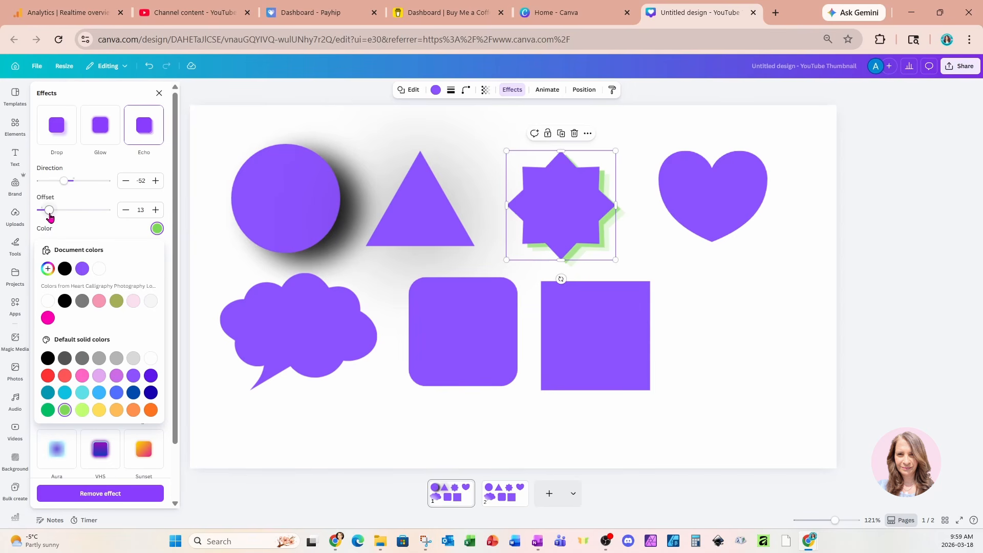
Set the star's echo offset to 45 and its direction to -120
left_click_drag(50, 210, 99, 225)
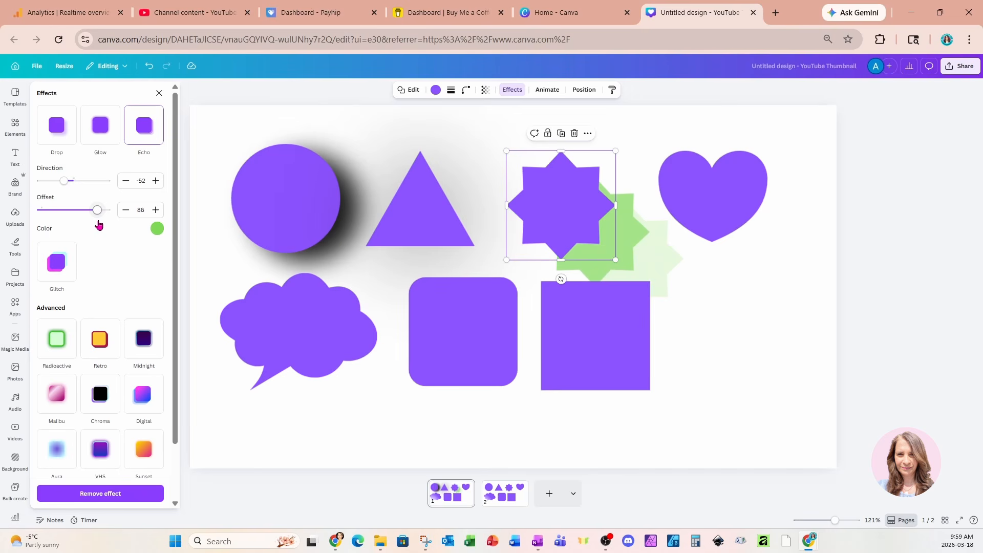
left_click_drag(98, 211, 71, 214)
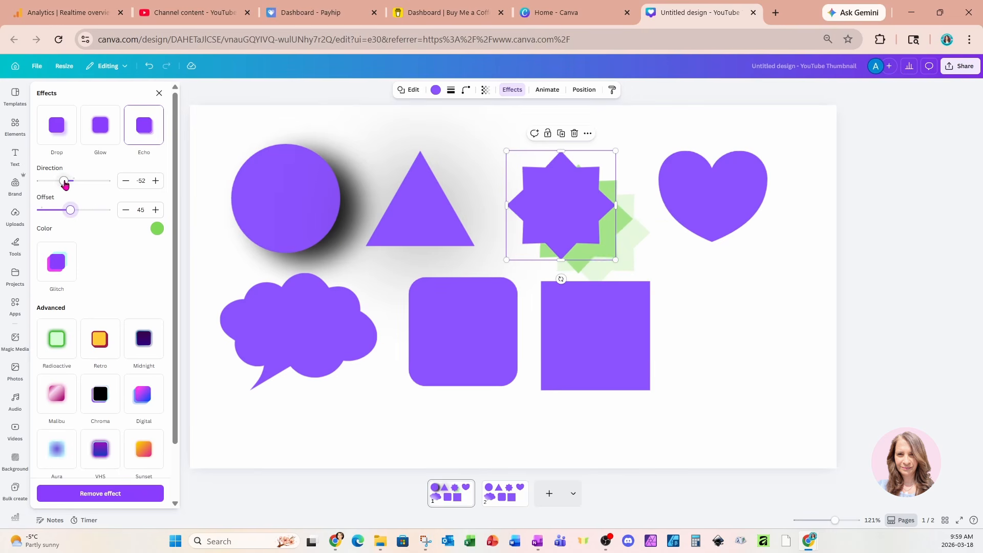
mouse_move(65, 185)
left_mouse_down()
mouse_move(93, 184)
mouse_move(52, 186)
left_mouse_up()
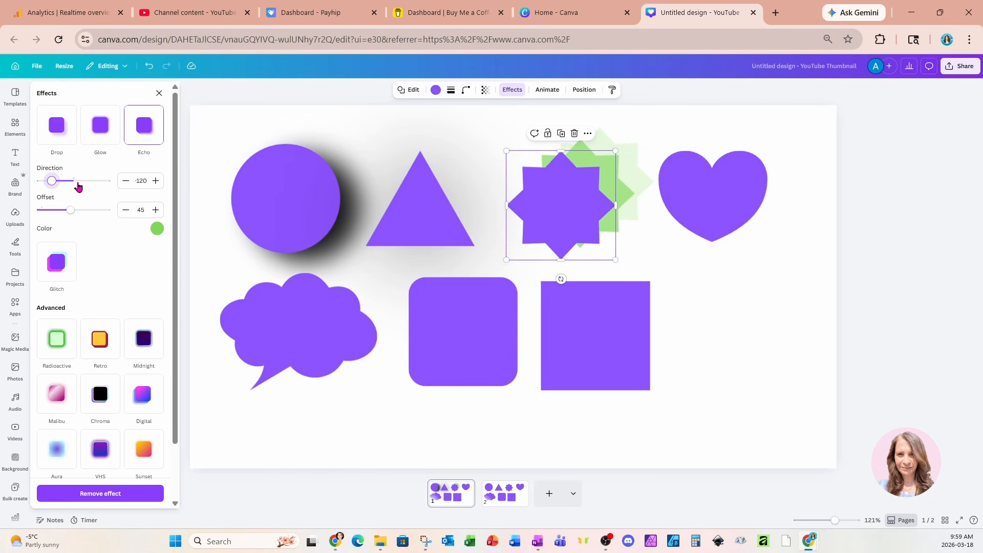
Apply a Glitch effect to the heart and set its direction to 41
left_click(731, 208)
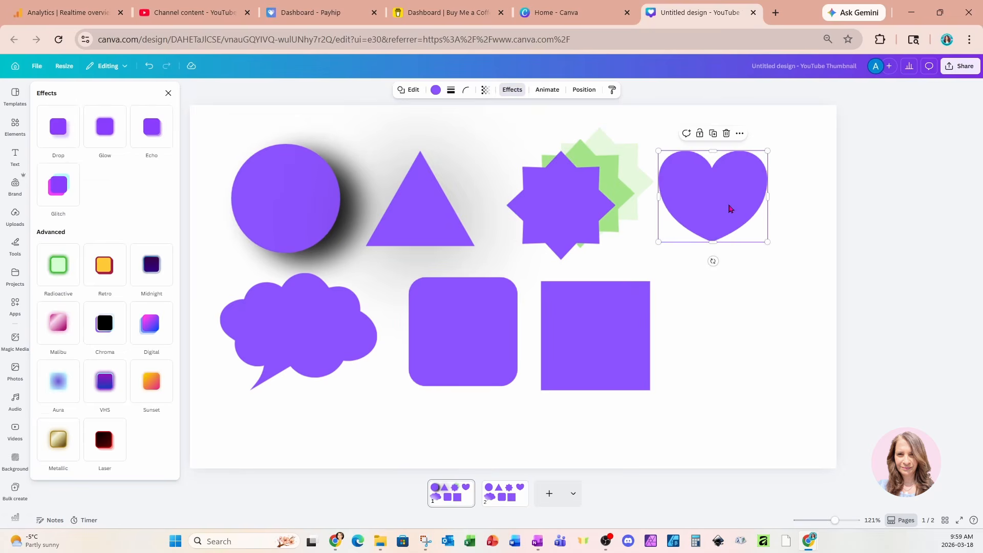
left_click(56, 189)
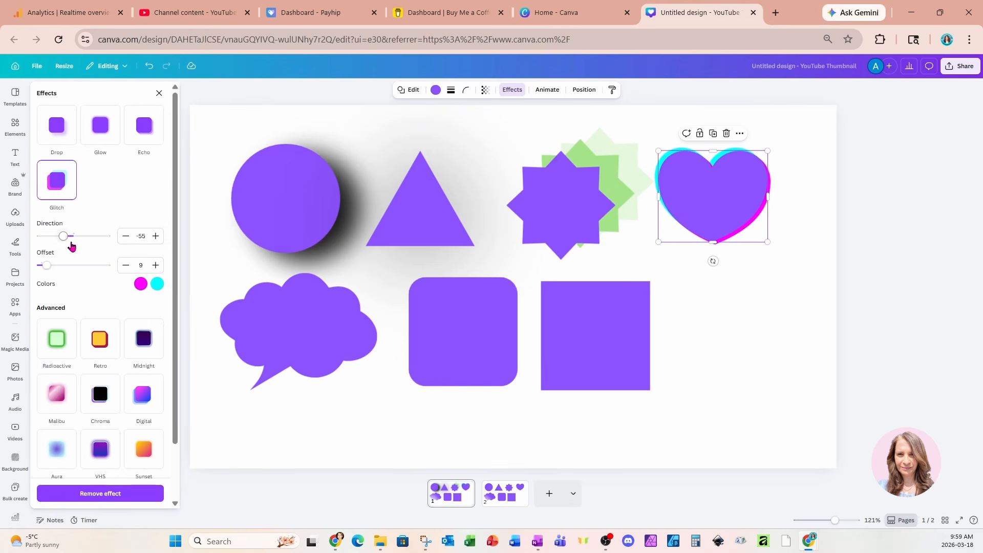
mouse_move(63, 237)
left_mouse_down()
mouse_move(94, 241)
mouse_move(54, 237)
mouse_move(81, 237)
left_mouse_up()
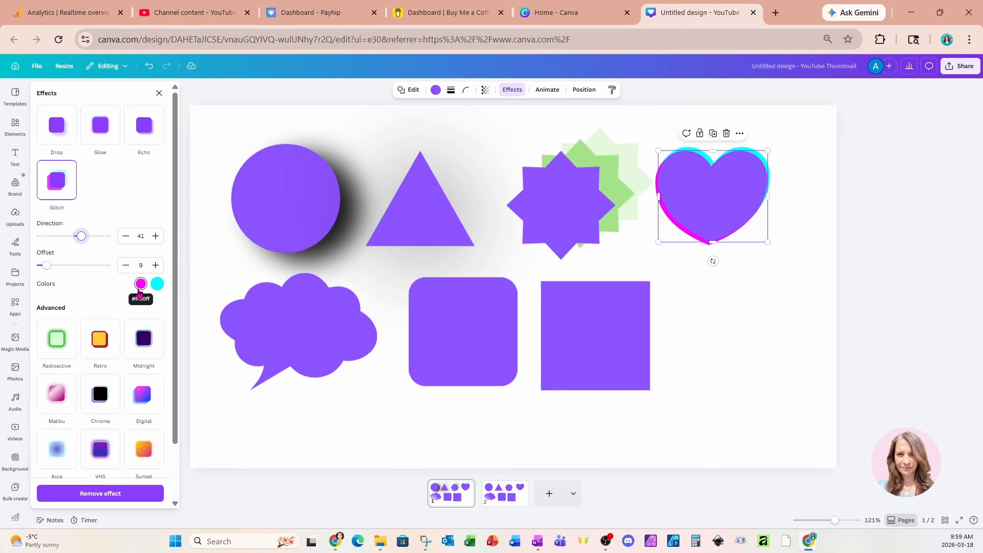
Set the heart's glitch colours to orange and lime green, and its offset to 80
left_click(141, 287)
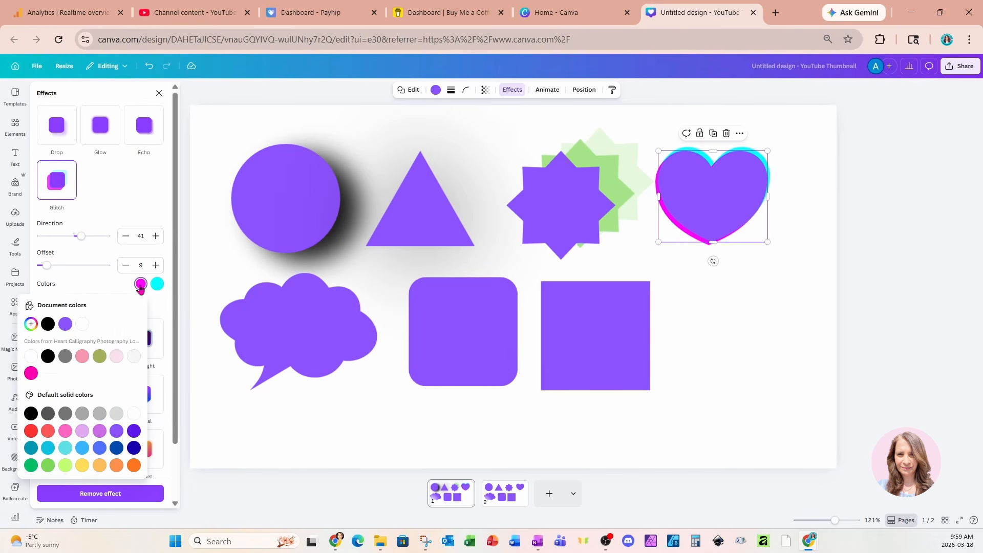
left_click(134, 465)
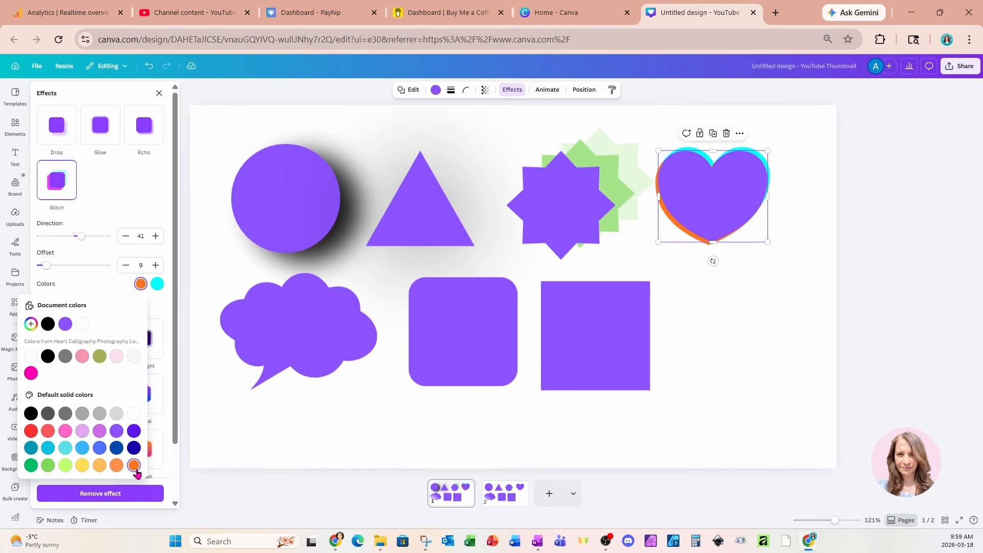
left_click(154, 290)
left_click(154, 289)
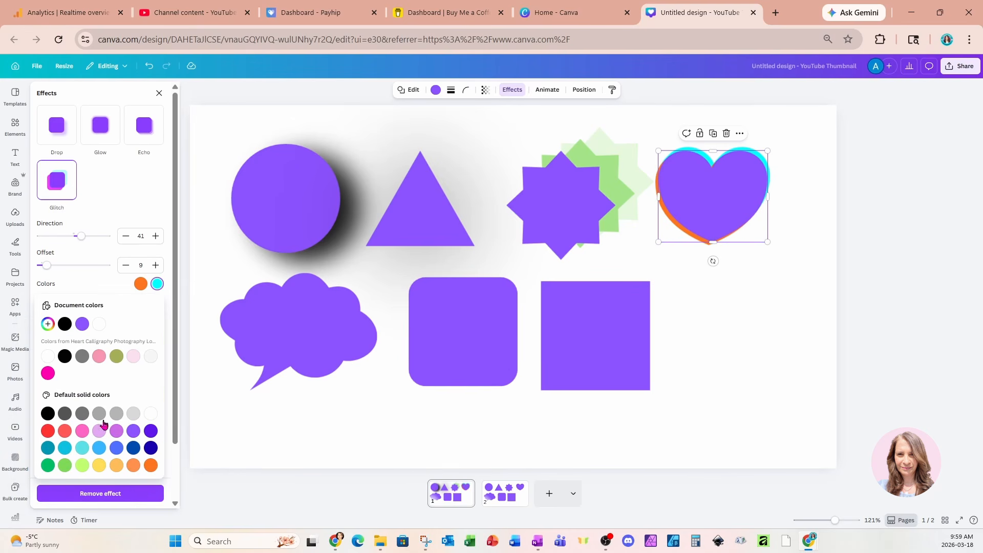
left_click(82, 466)
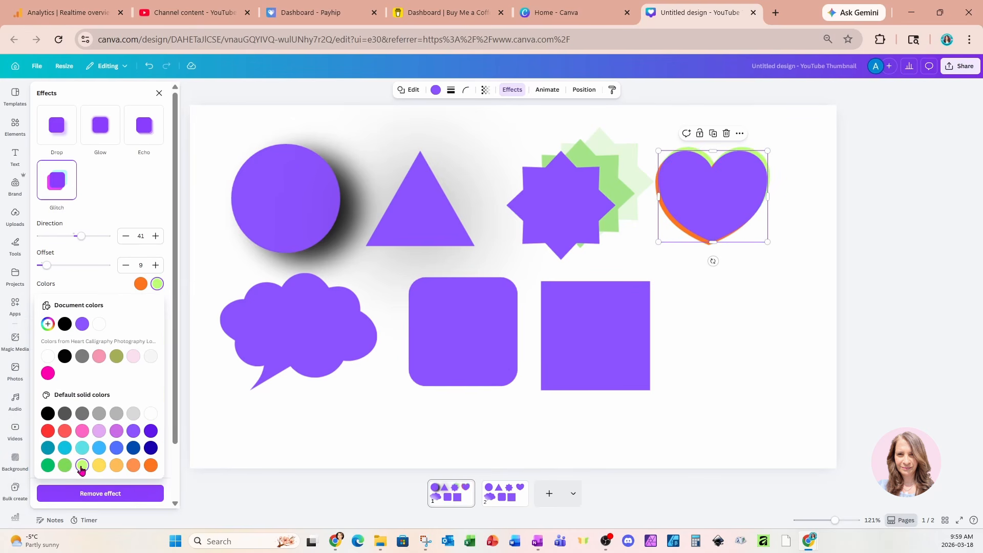
left_click_drag(46, 265, 95, 275)
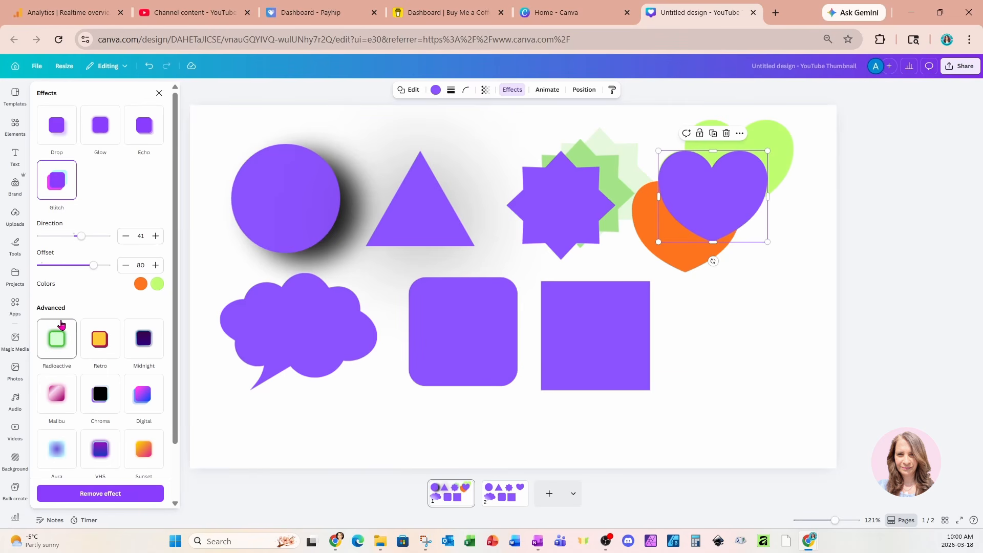
Apply the advanced Radioactive effect to the cloud speech bubble
scroll(80, 306, "down", 2)
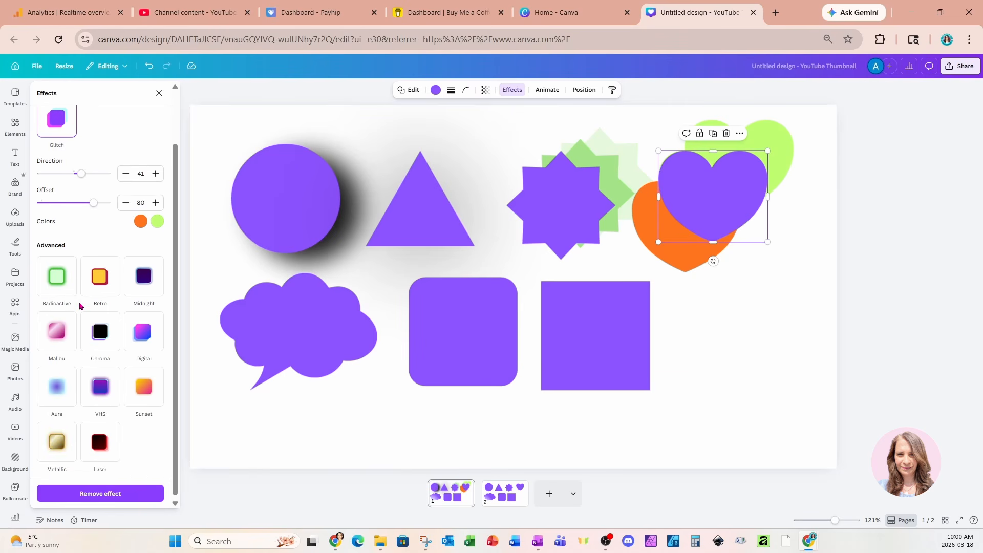
left_click(289, 336)
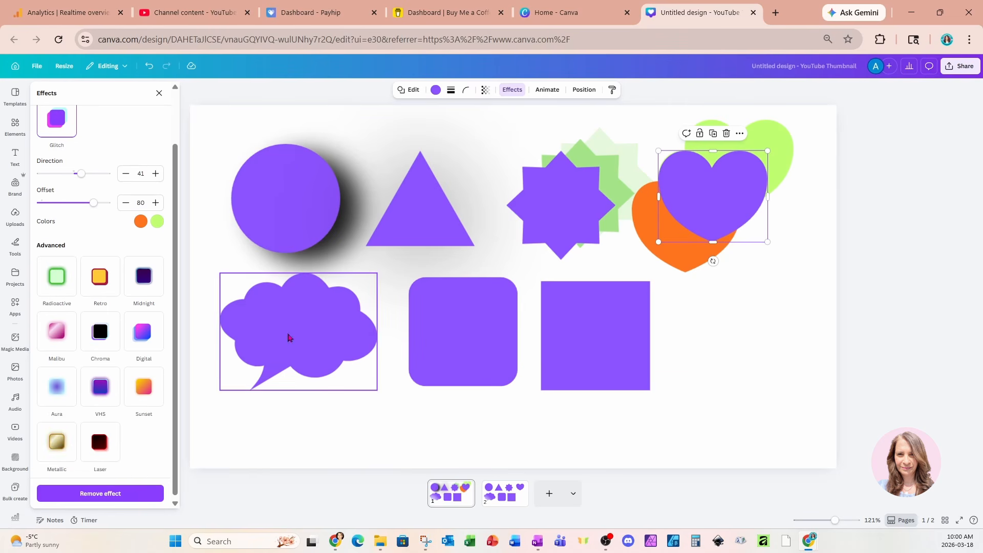
left_click(61, 270)
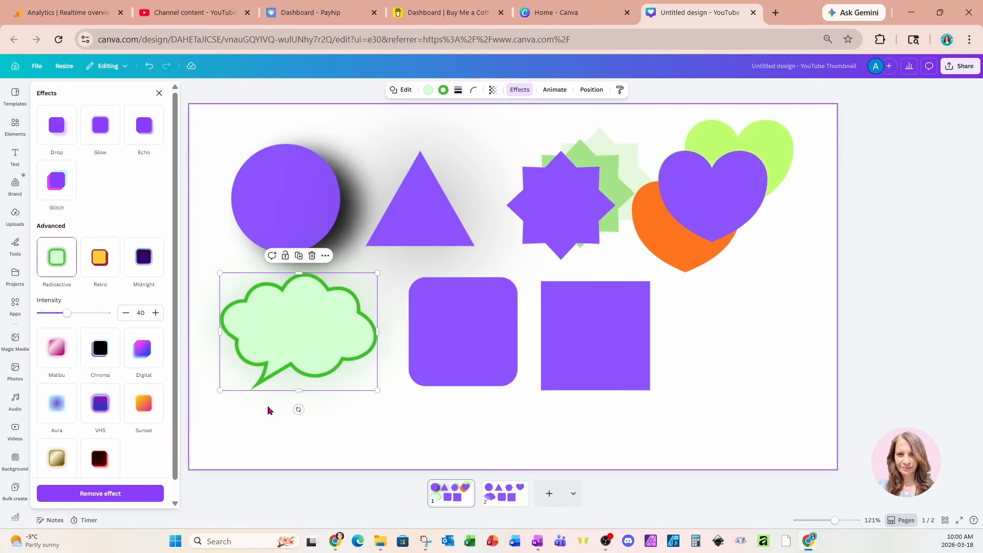
Apply the advanced Retro effect to the rounded square
left_click(443, 348)
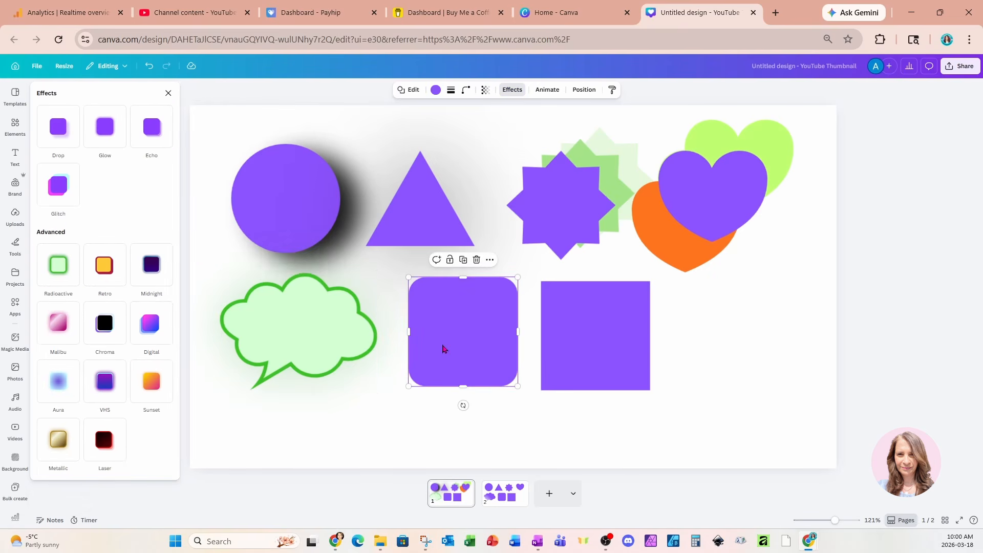
left_click(108, 270)
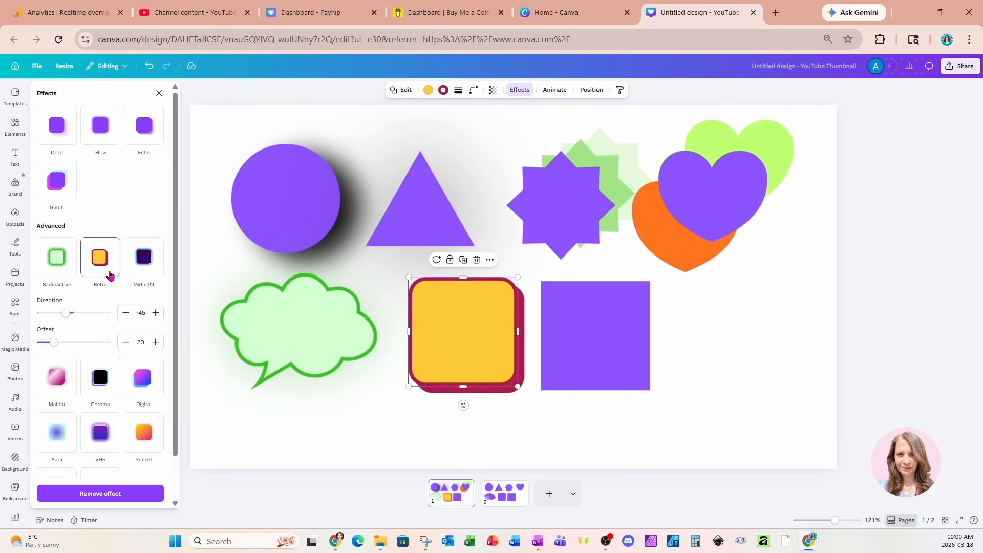
Apply the advanced Midnight effect to the sharp-cornered square with intensity 66, and add a Drop effect to it
left_click(588, 343)
left_click(152, 279)
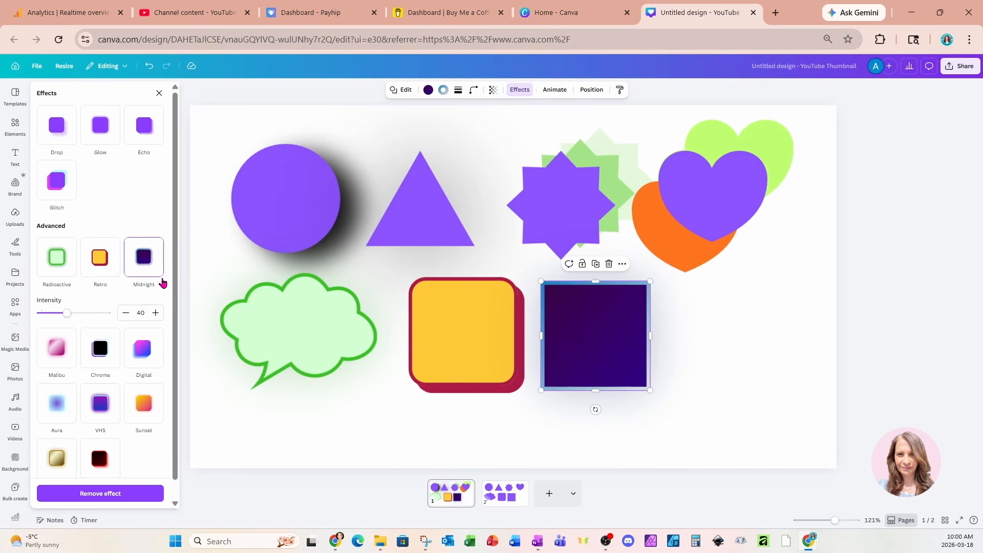
mouse_move(67, 313)
left_mouse_down()
mouse_move(97, 316)
mouse_move(58, 321)
mouse_move(84, 313)
left_mouse_up()
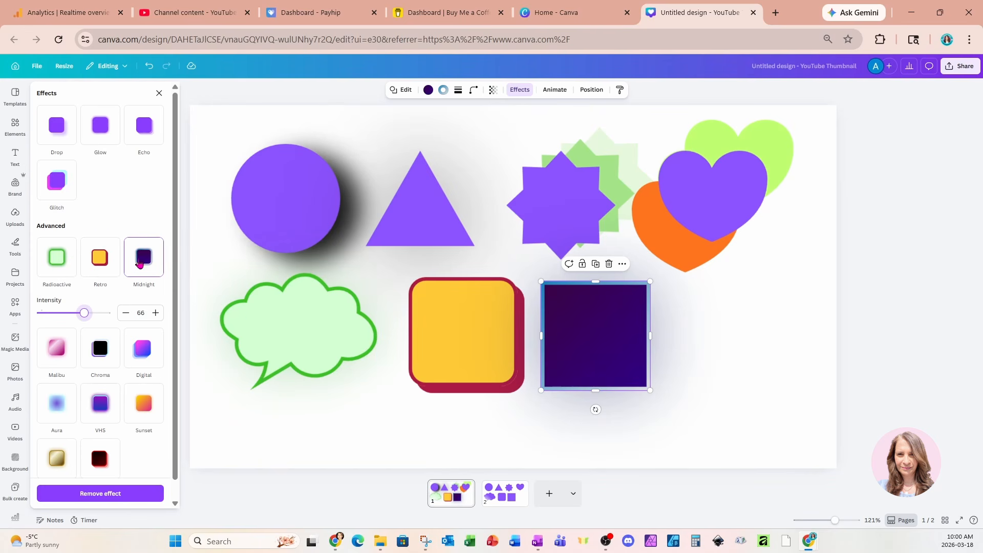
left_click(56, 127)
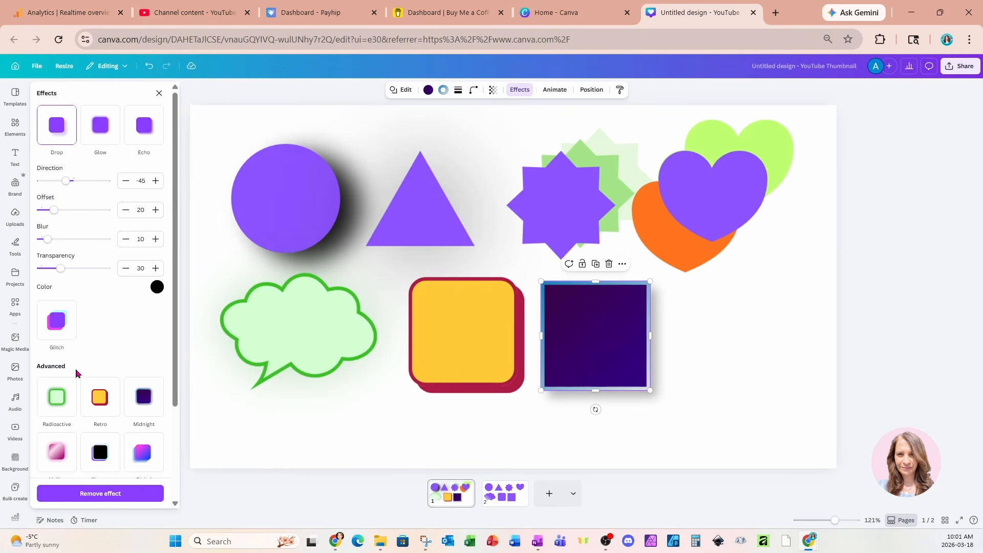
Go to page 2 and apply the advanced Malibu effect to the circle
left_click(510, 495)
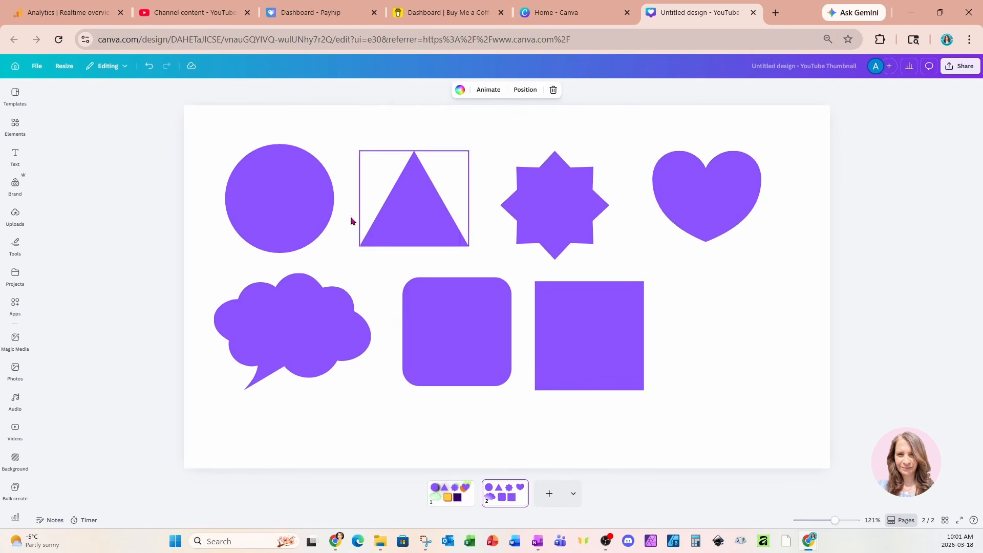
left_click(322, 210)
left_click(512, 89)
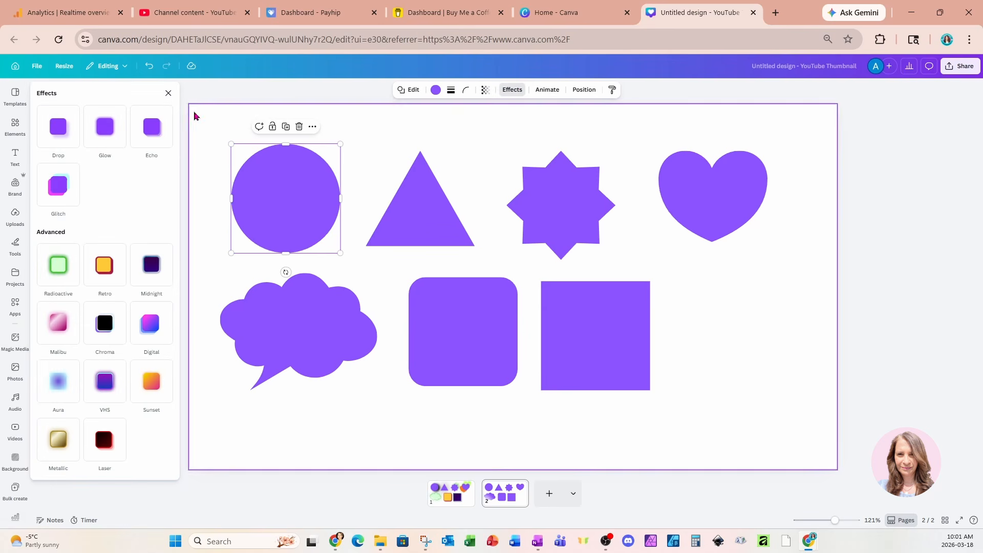
left_click(60, 338)
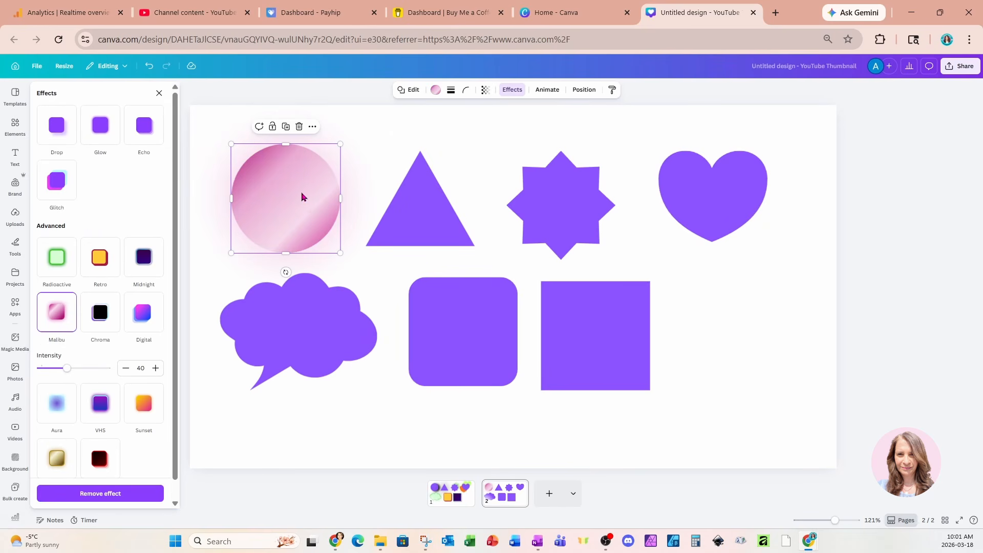
Apply the Chroma effect to the triangle and the Digital effect to the star
left_click(438, 195)
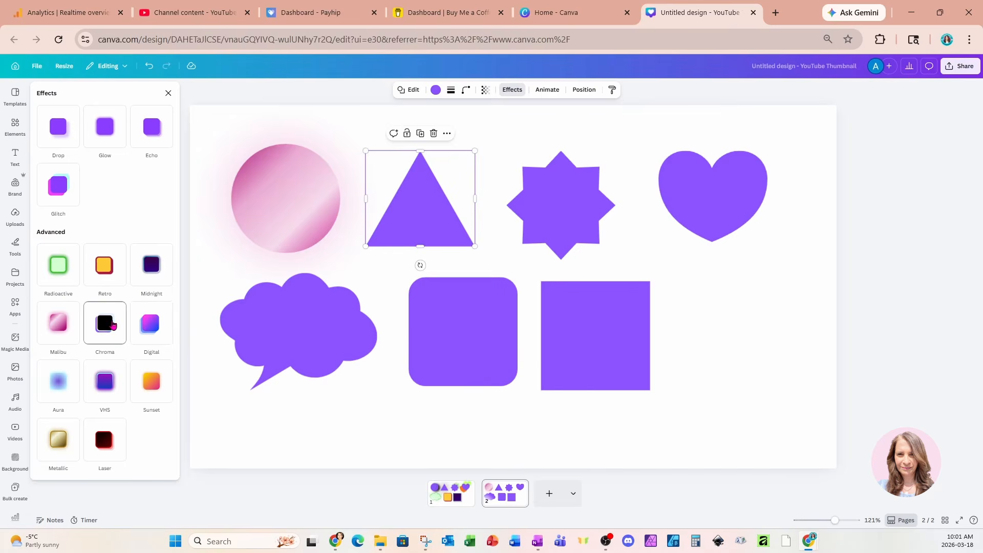
left_click(100, 313)
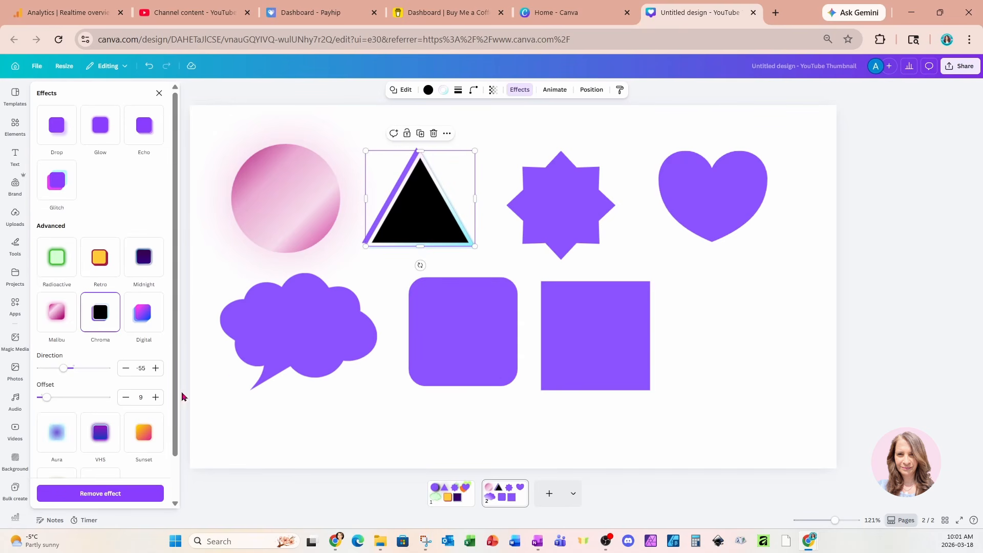
left_click(580, 198)
left_click(156, 332)
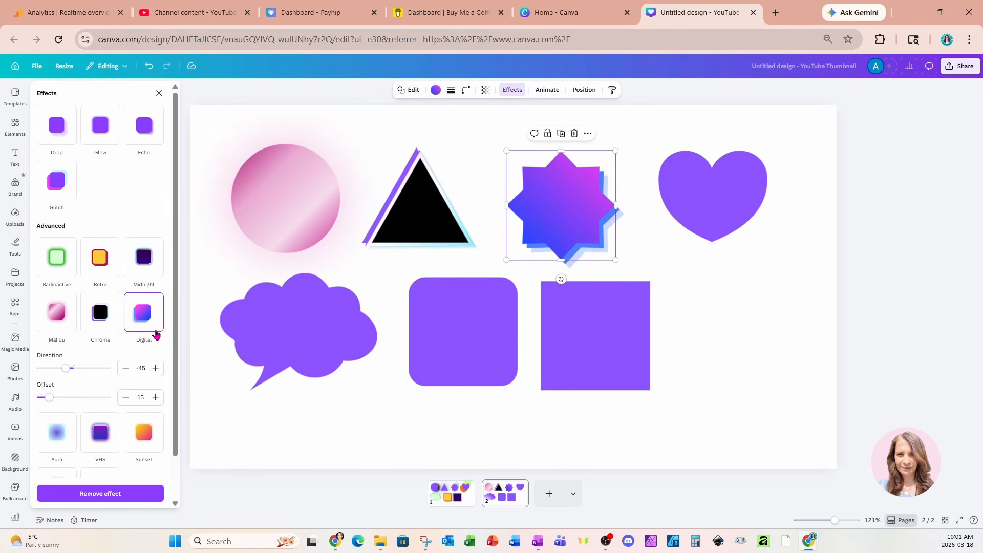
Apply the Aura effect to the heart and the VHS effect to the cloud speech bubble
left_click(684, 199)
left_click(59, 384)
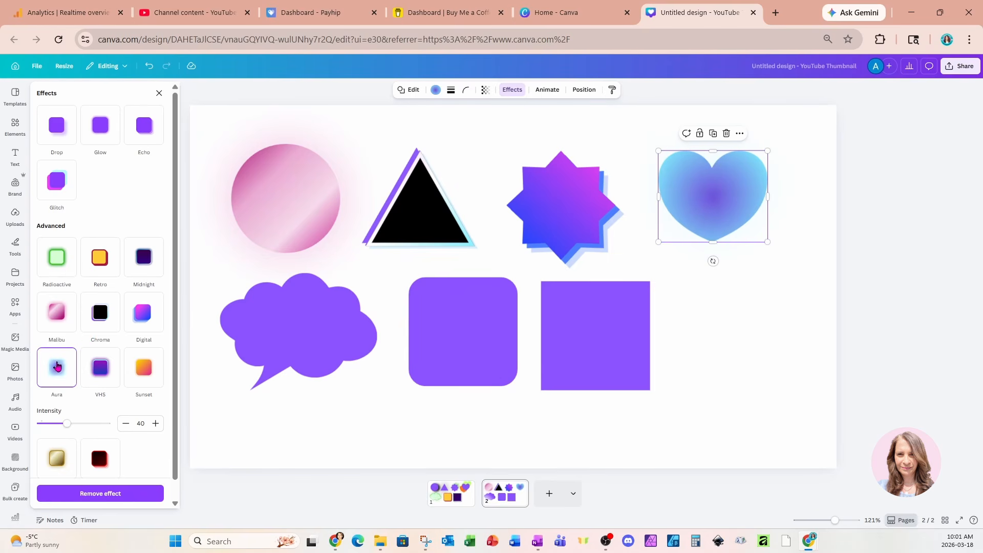
left_click(270, 339)
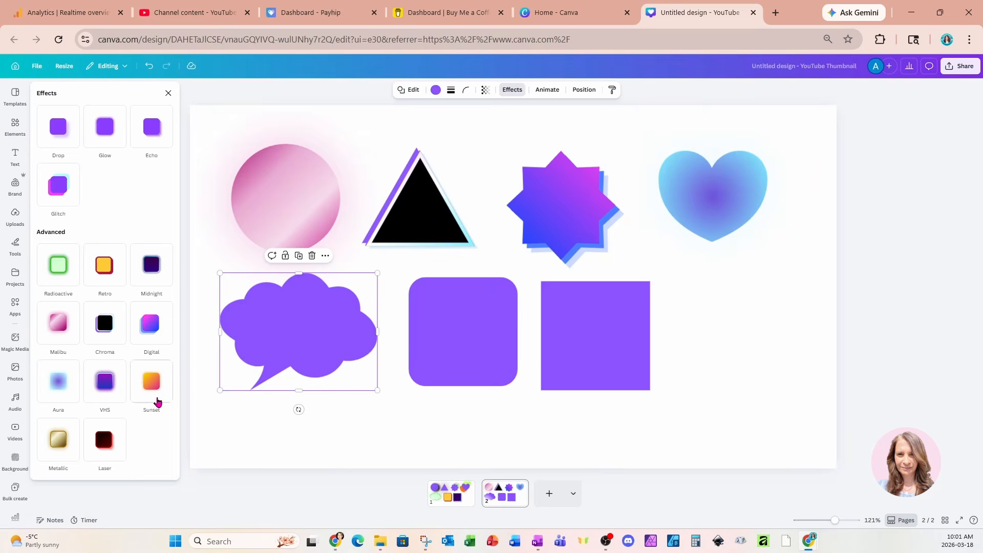
left_click(104, 385)
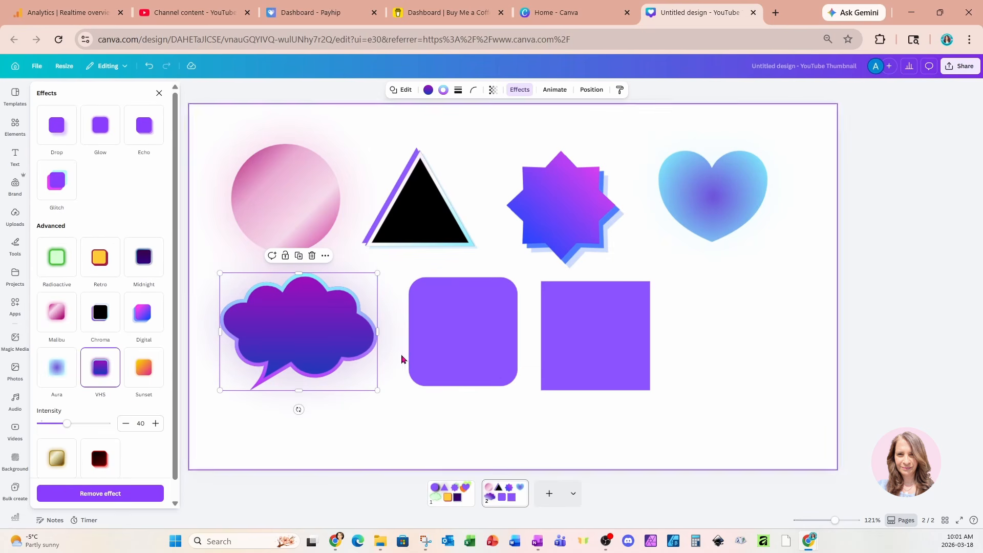
Apply the Sunset effect to the rounded square and the Metallic effect to the sharp-cornered square
left_click(430, 351)
left_click(153, 383)
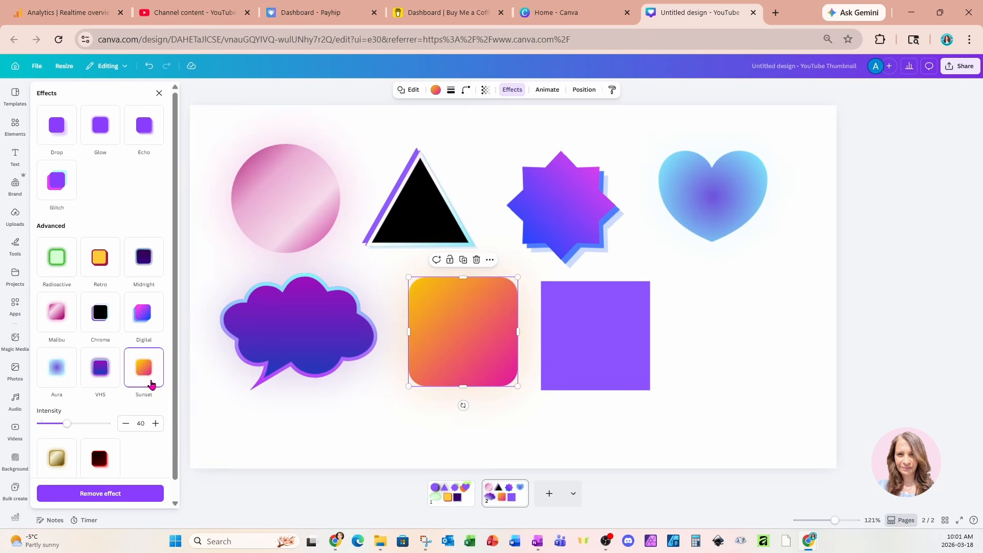
left_click(571, 358)
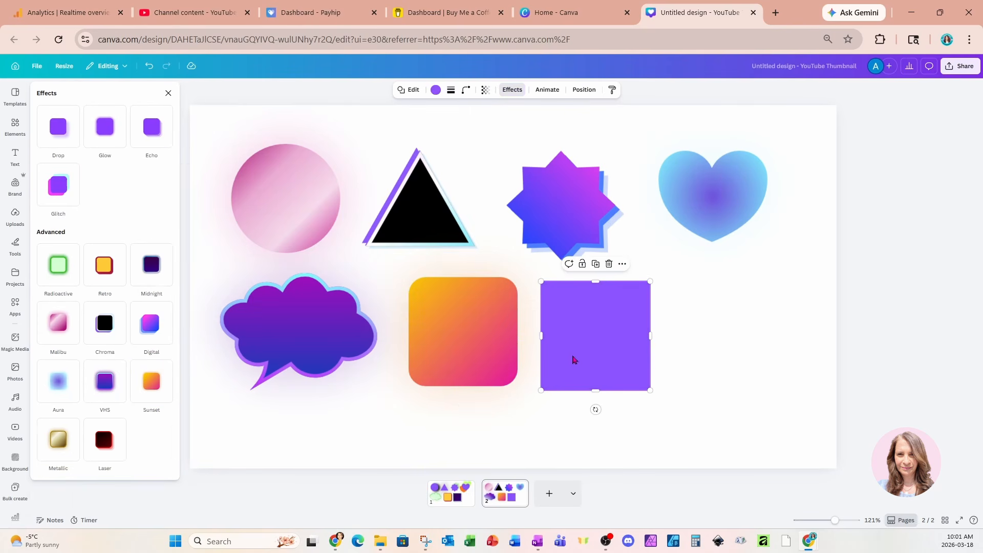
left_click(65, 454)
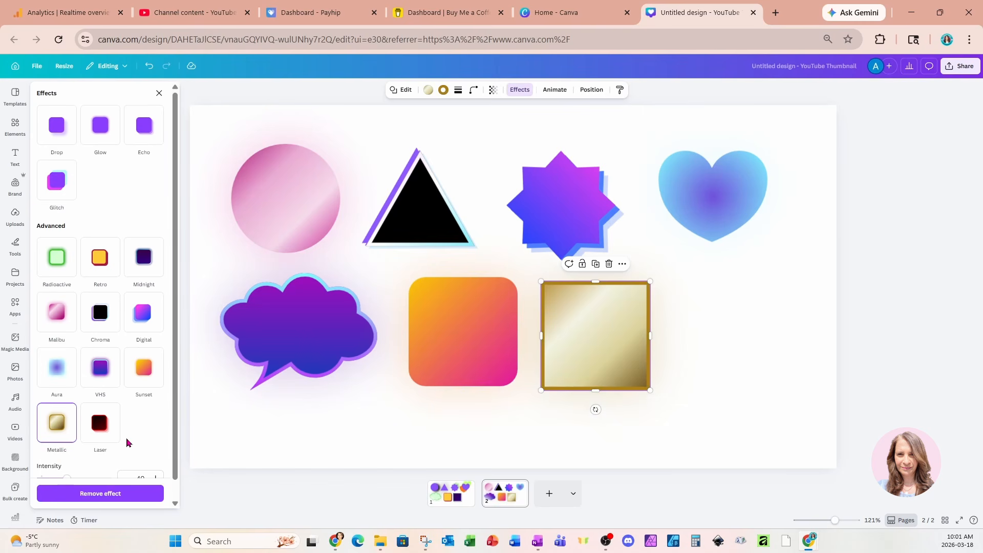
Duplicate the metallic square, place the copy beside it below the heart, and apply the Laser effect to the copy
scroll(128, 443, "down", 1)
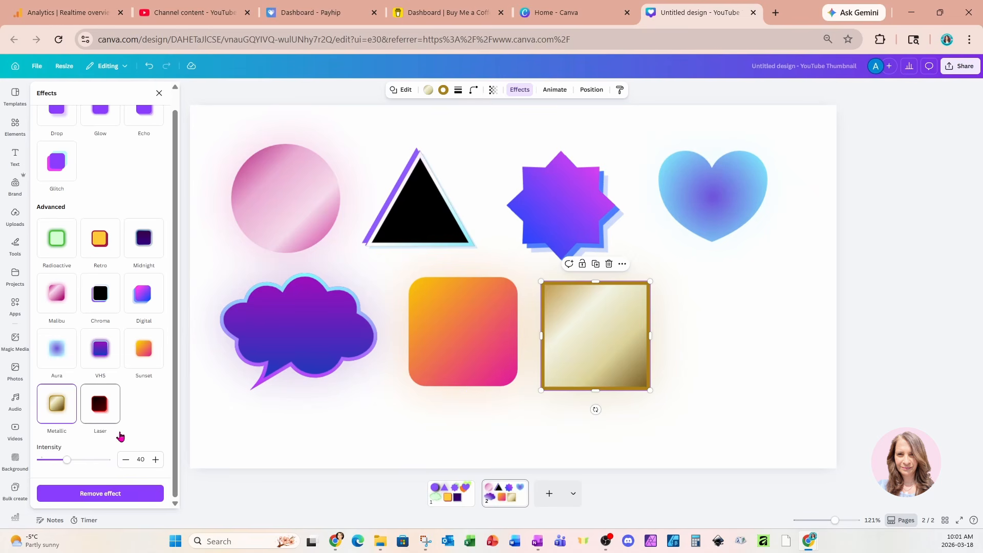
left_click(596, 264)
left_click_drag(599, 333, 711, 342)
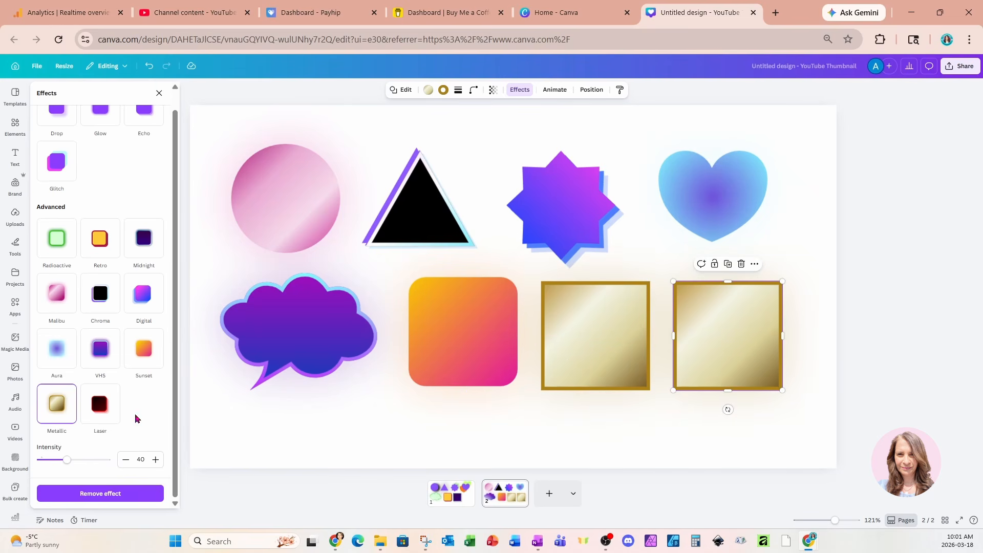
left_click(105, 412)
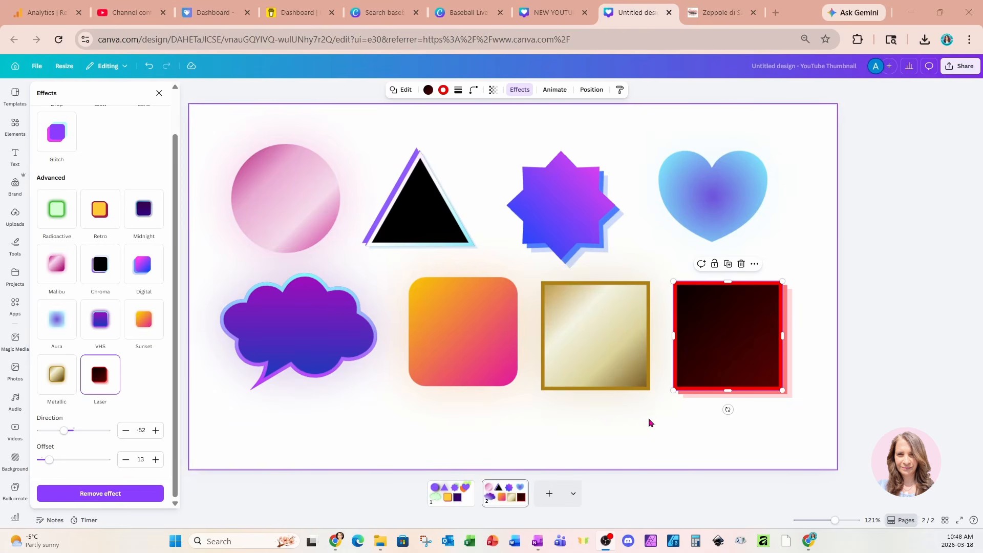
Add a third page and insert the recently used square landscape frame
left_click(550, 495)
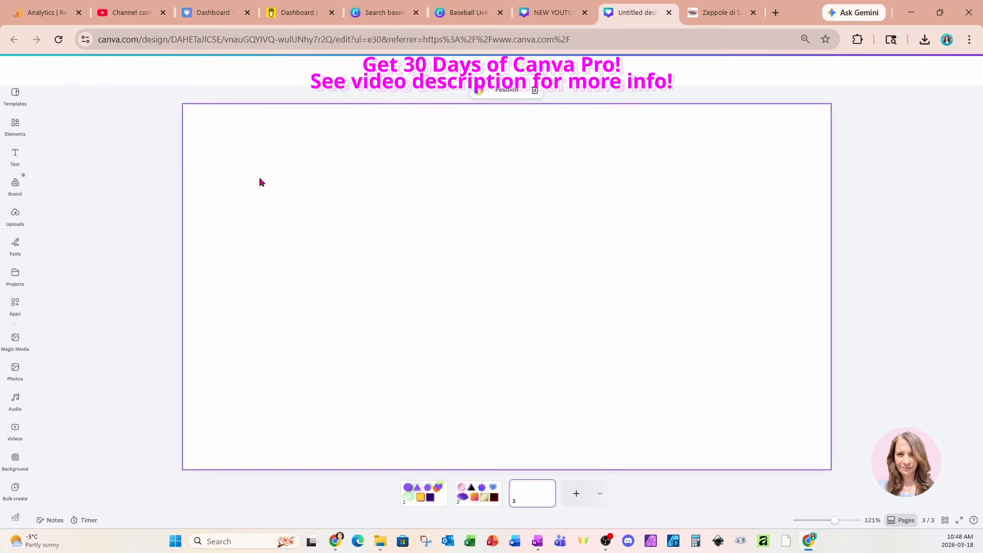
left_click(16, 127)
left_click(52, 211)
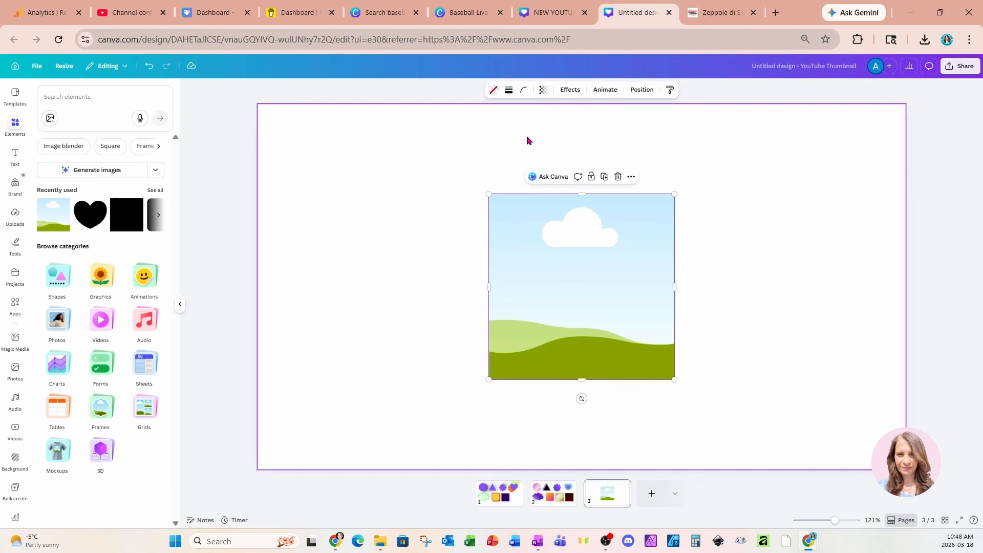
Apply the Drop, Simple, Malibu, Retro, Chroma, Metallic and VHS effects to the frame one after another
left_click(568, 92)
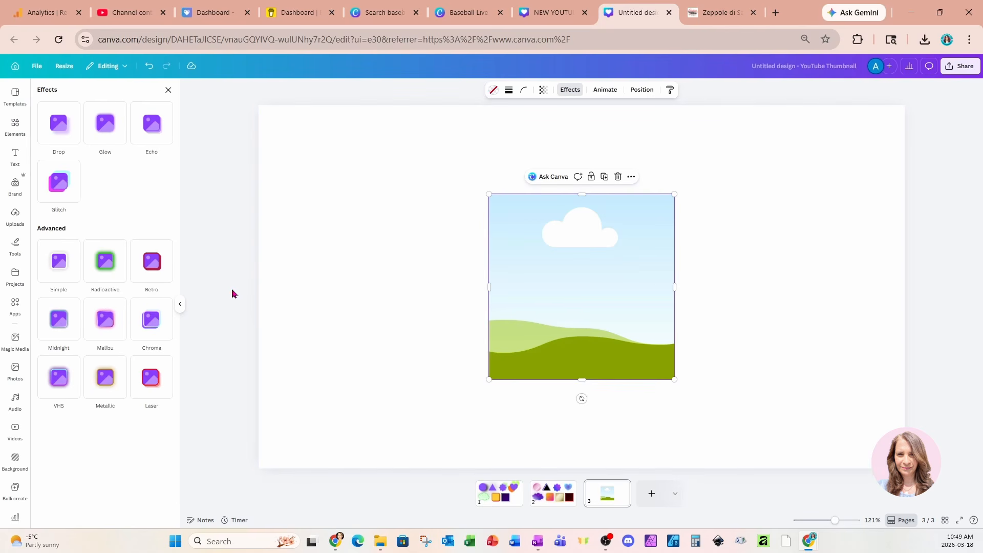
left_click(59, 124)
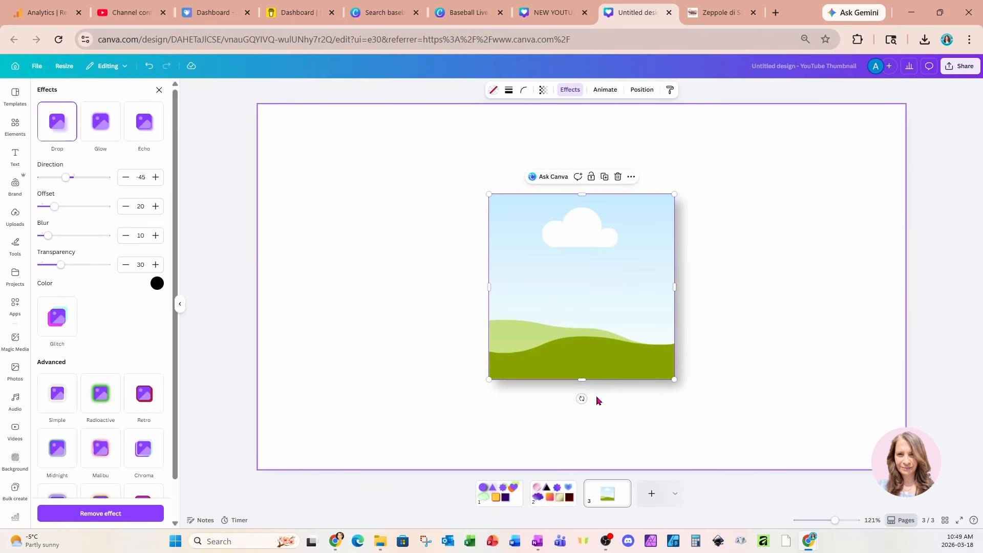
scroll(109, 325, "down", 1)
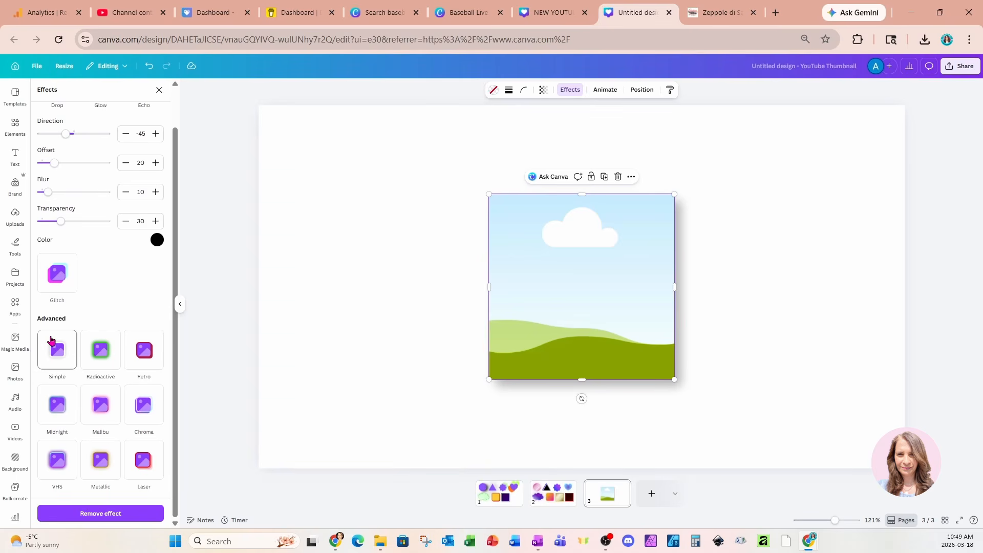
left_click(52, 362)
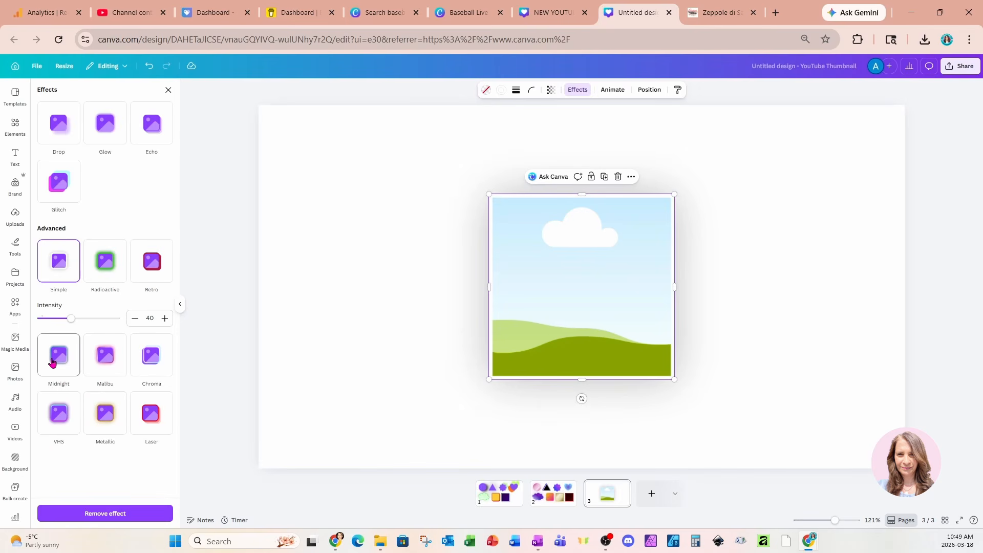
left_click(113, 359)
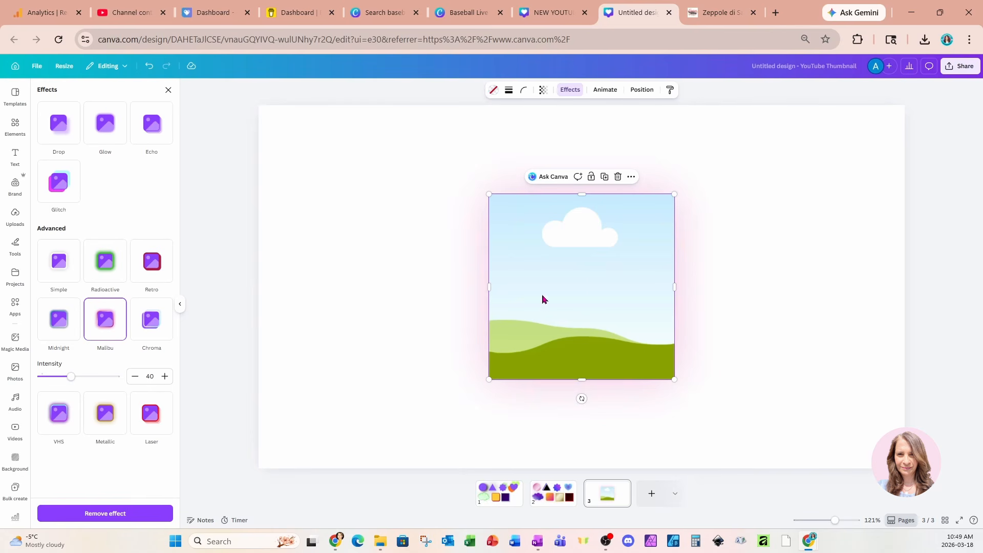
left_click(157, 273)
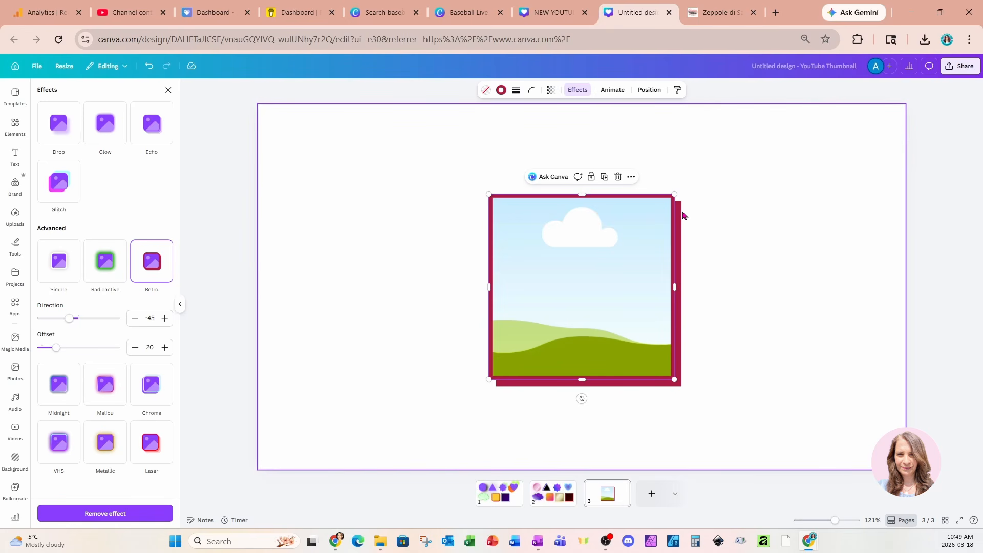
left_click(163, 395)
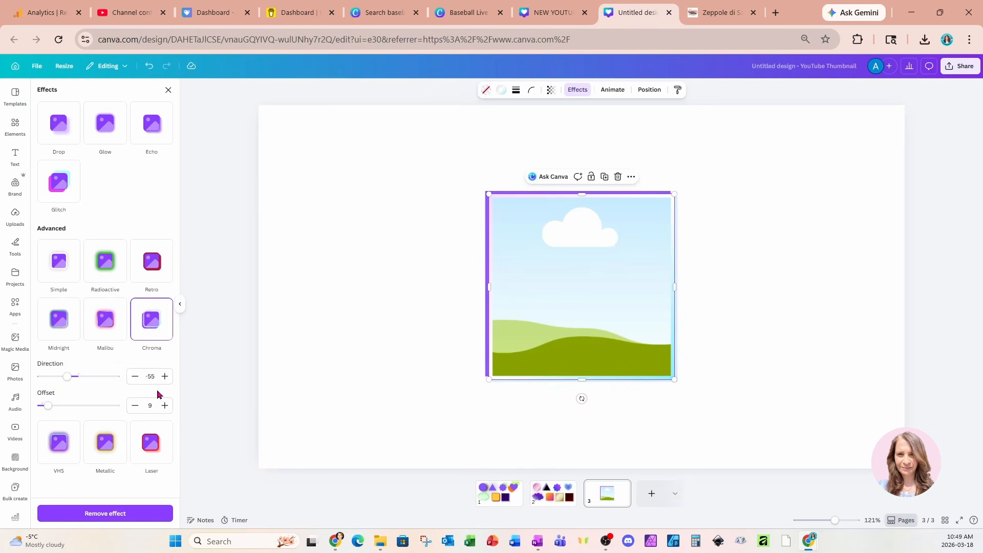
left_click(114, 442)
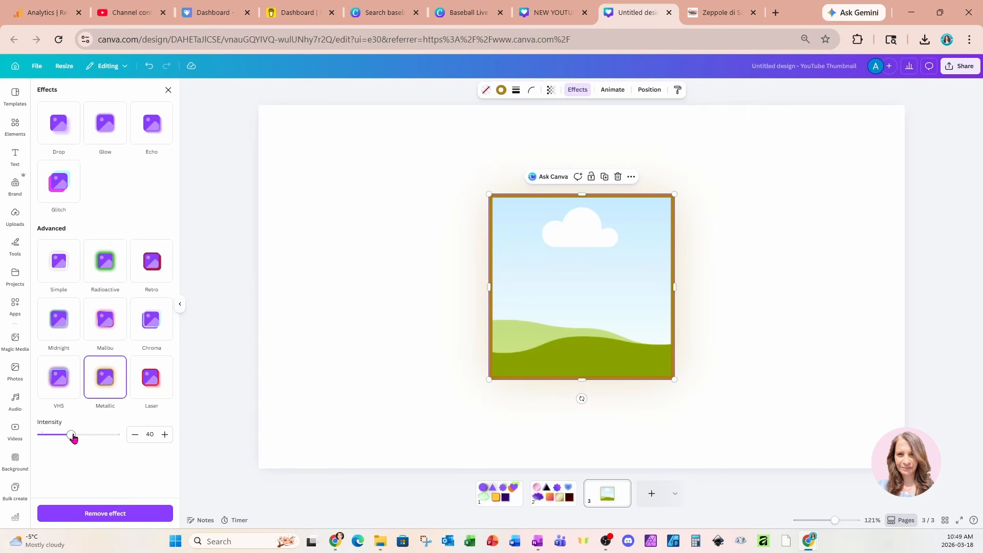
left_click(60, 387)
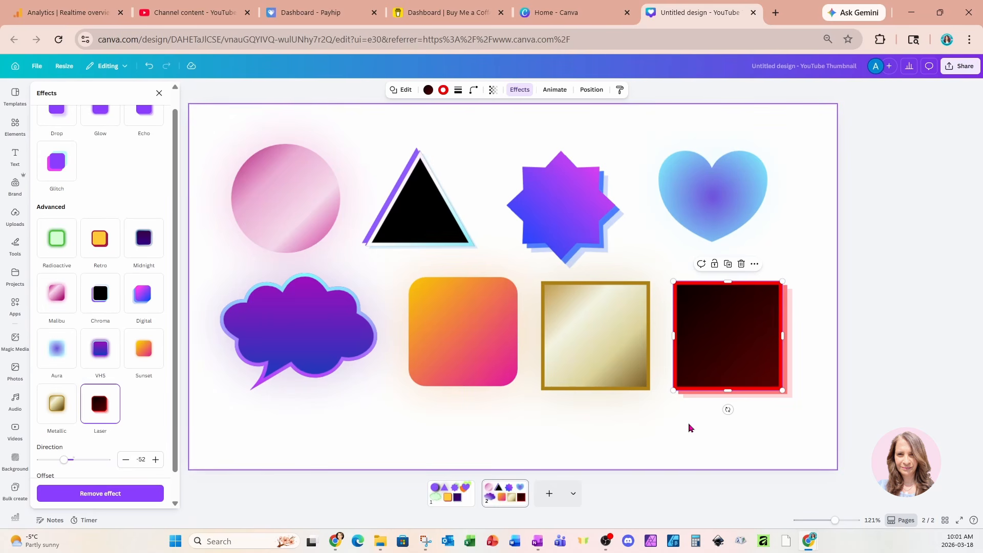
Return to page 1 and open the Drop effect settings of the circle
left_click(450, 491)
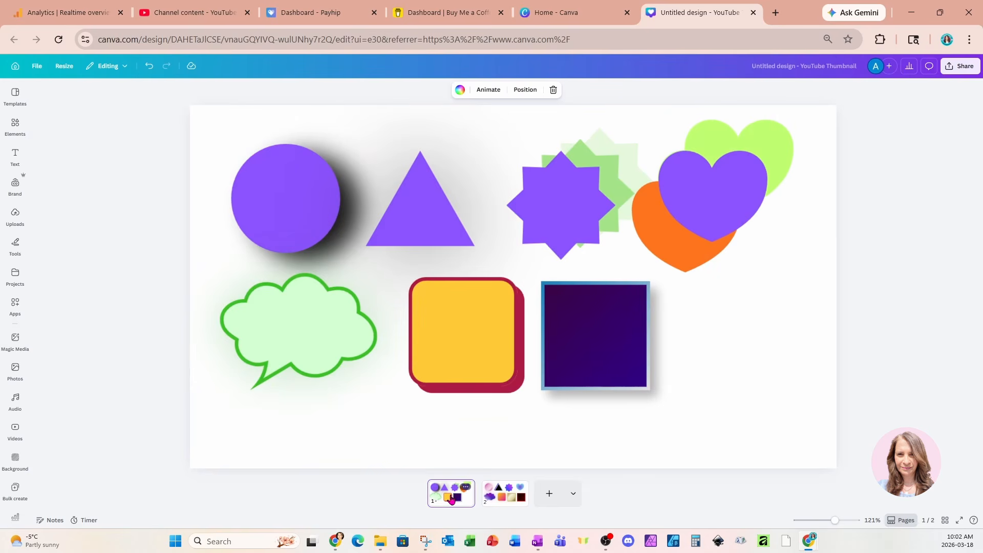
left_click(281, 207)
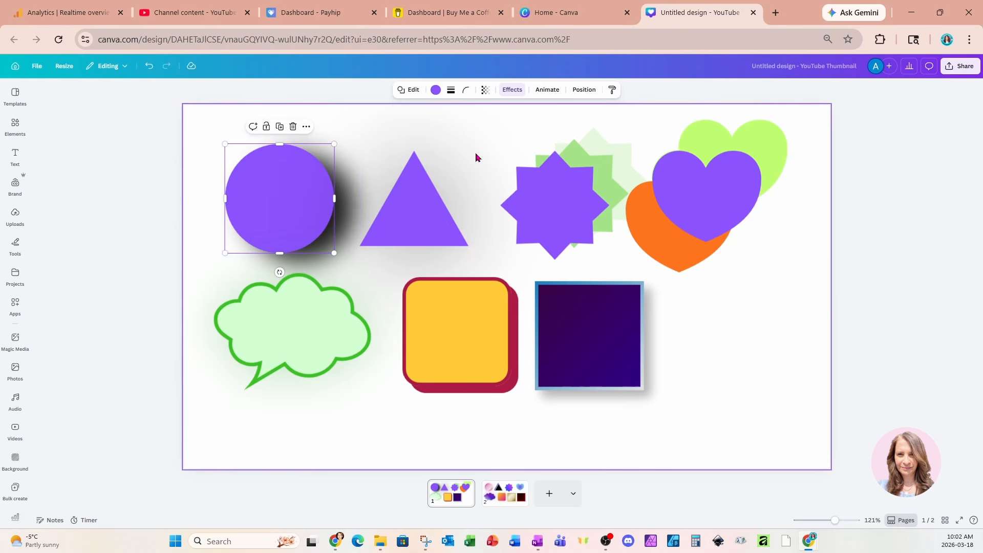
left_click(512, 89)
scroll(115, 173, "up", 1)
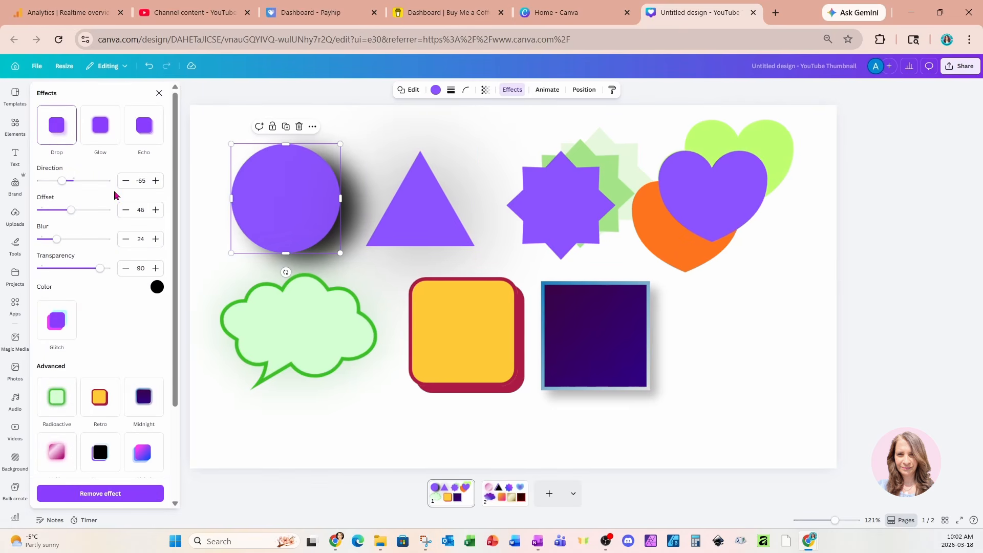